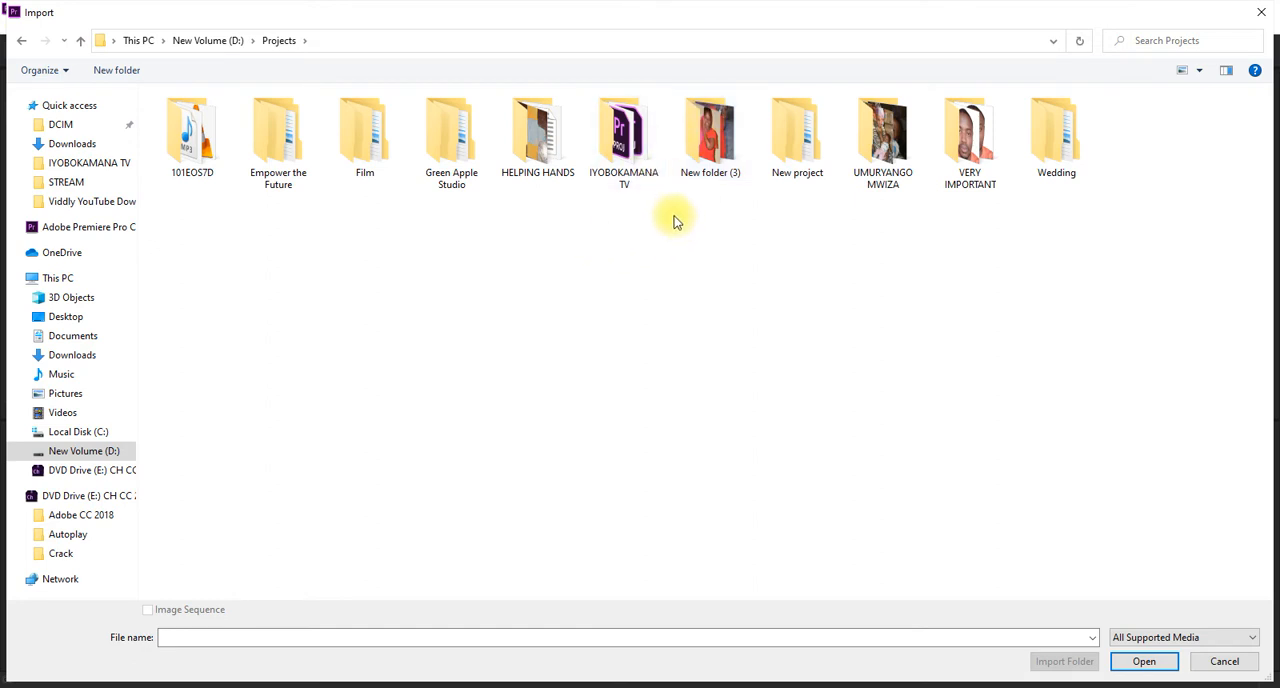
- Import ISOMO RYA 4 ( PHOTOSHOP TOOL 1) from the Photoshop Lessons folder in Green Apple Studio and create a sequence from it
double_click(451, 138)
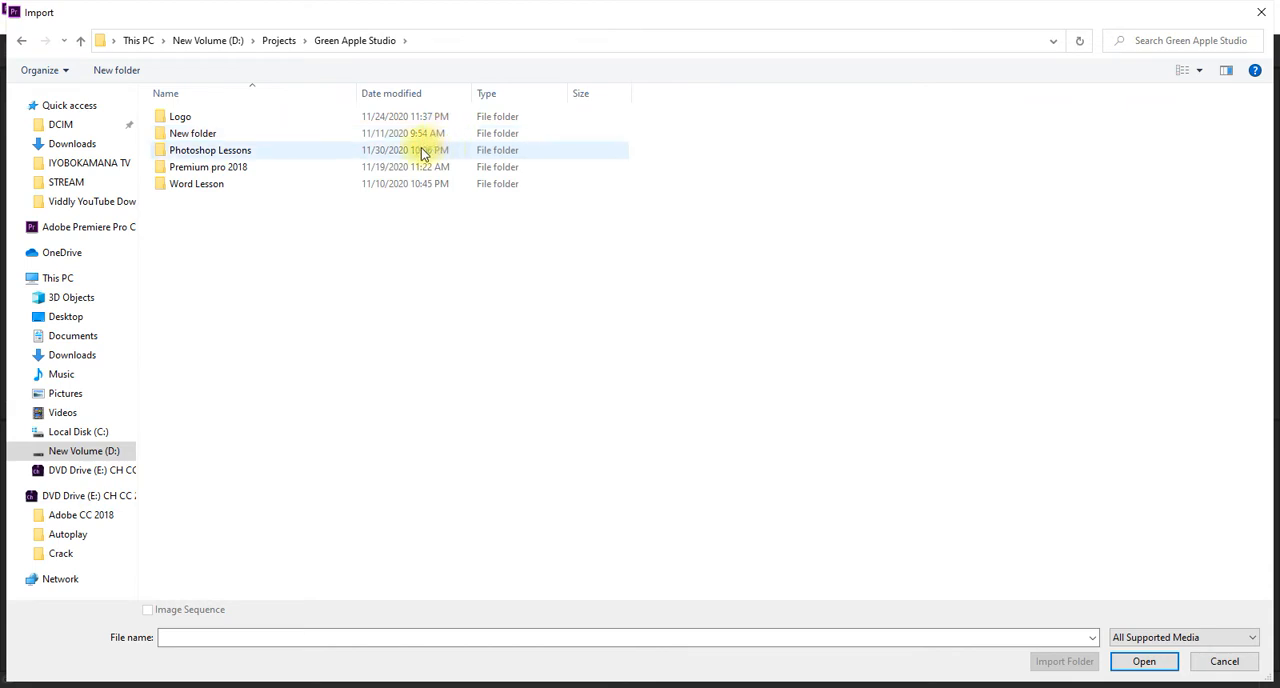
double_click(413, 152)
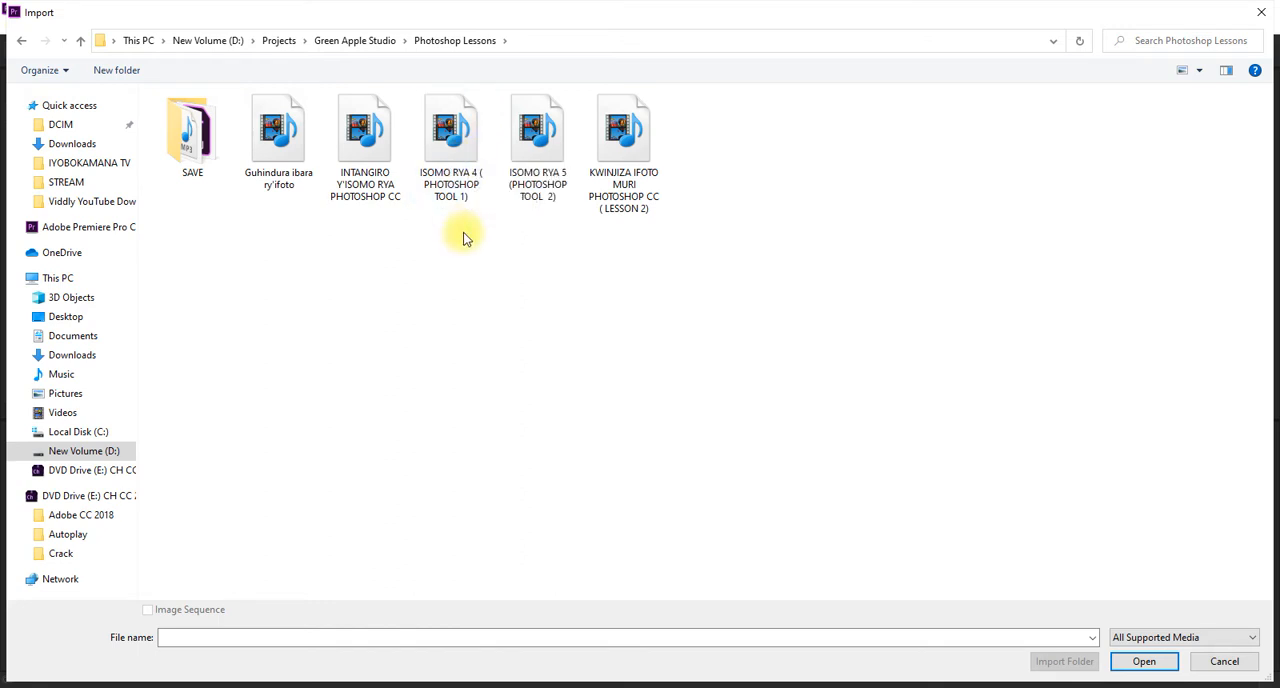
click(450, 137)
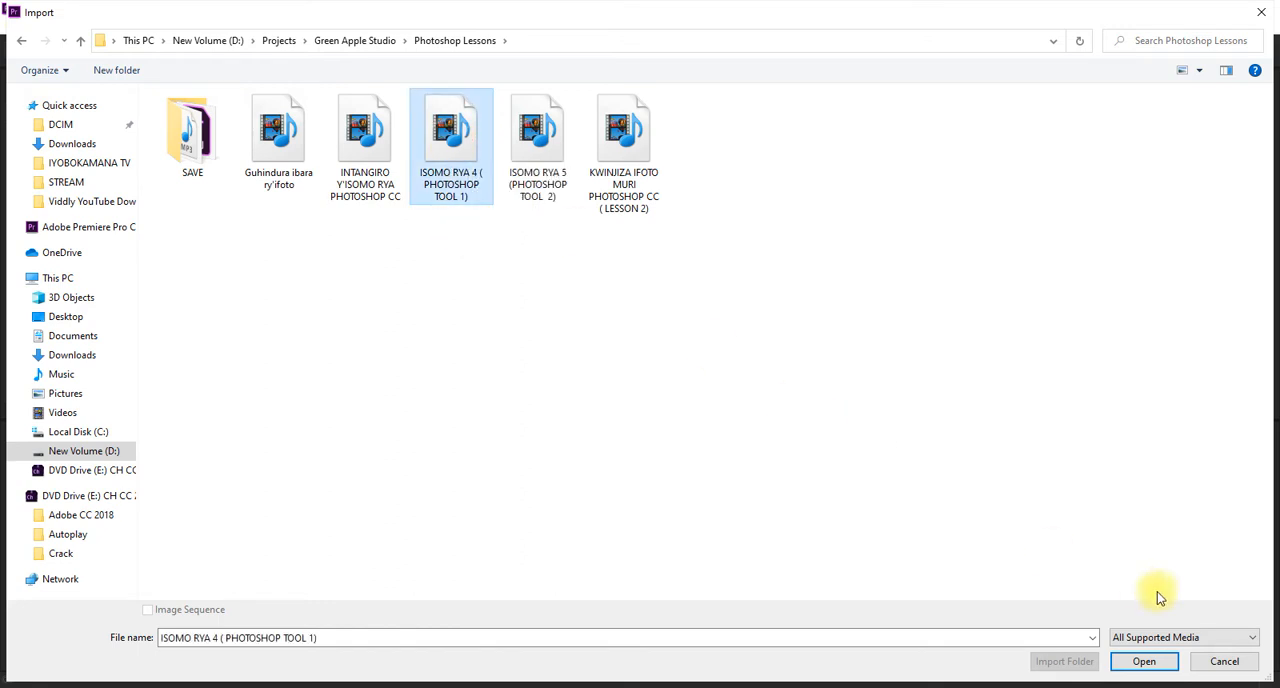
click(1144, 661)
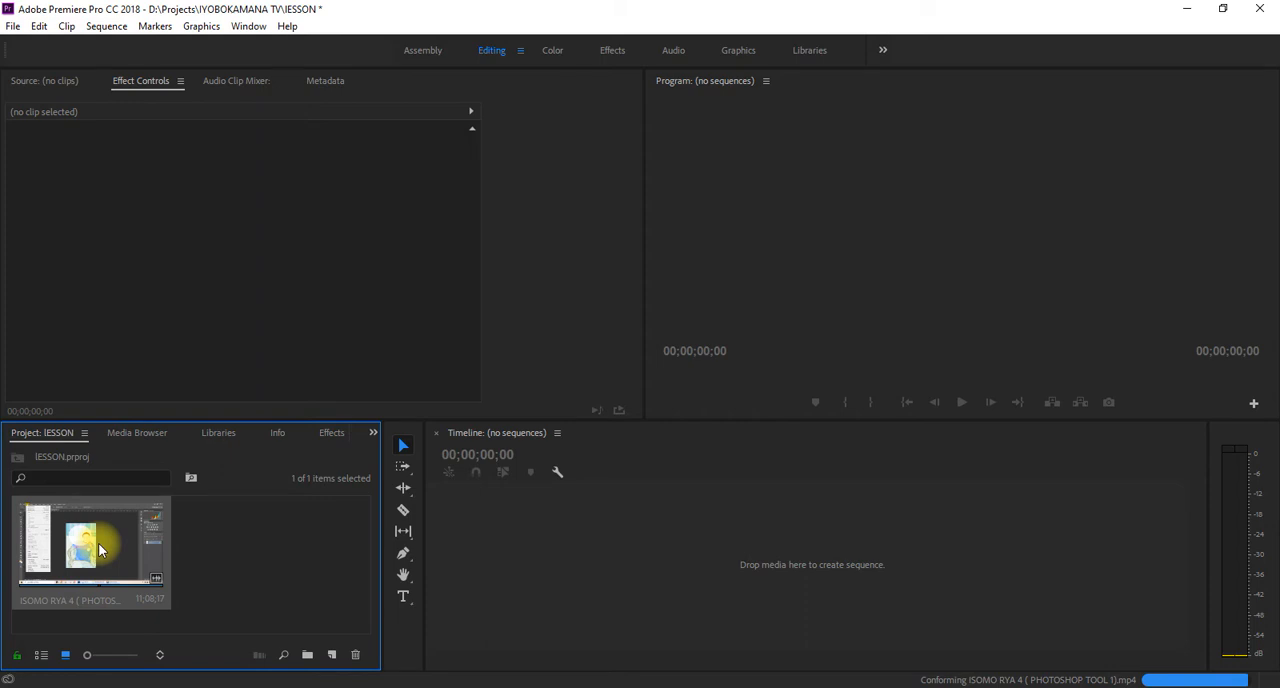
drag(99, 549, 535, 594)
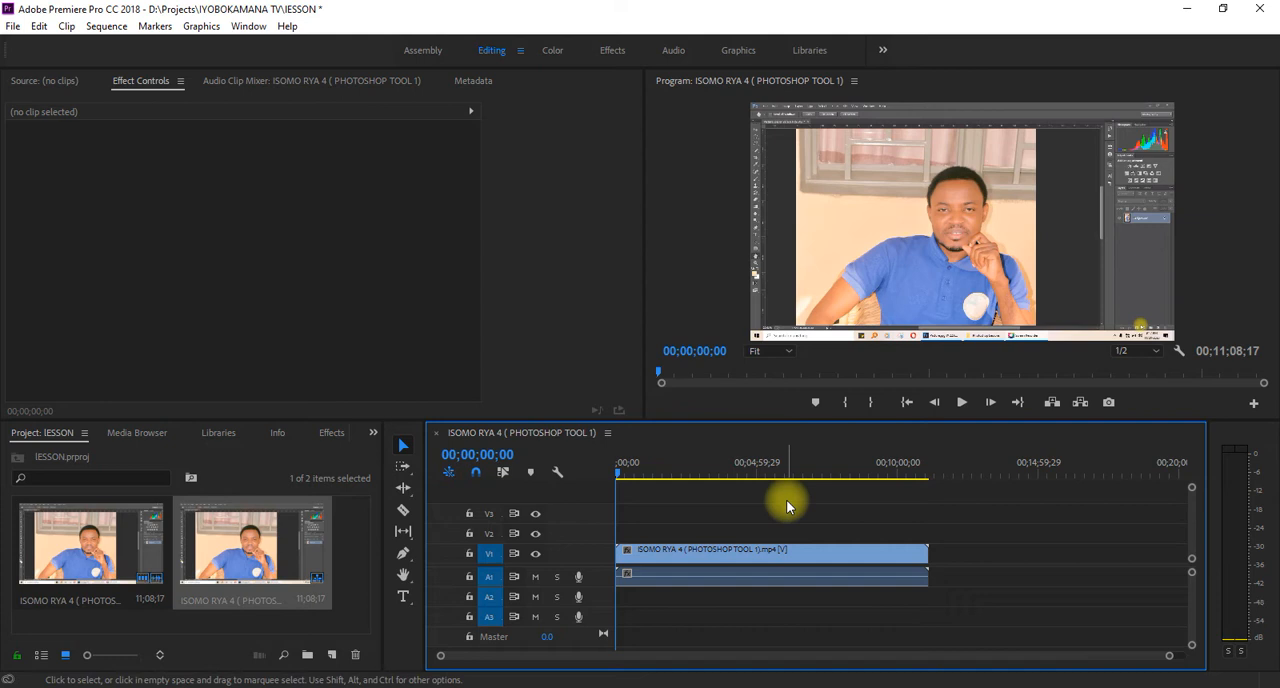
- Reduce the height of the audio tracks and enlarge the timeline area, keeping the playhead at the sequence start
click(626, 471)
drag(637, 481, 587, 504)
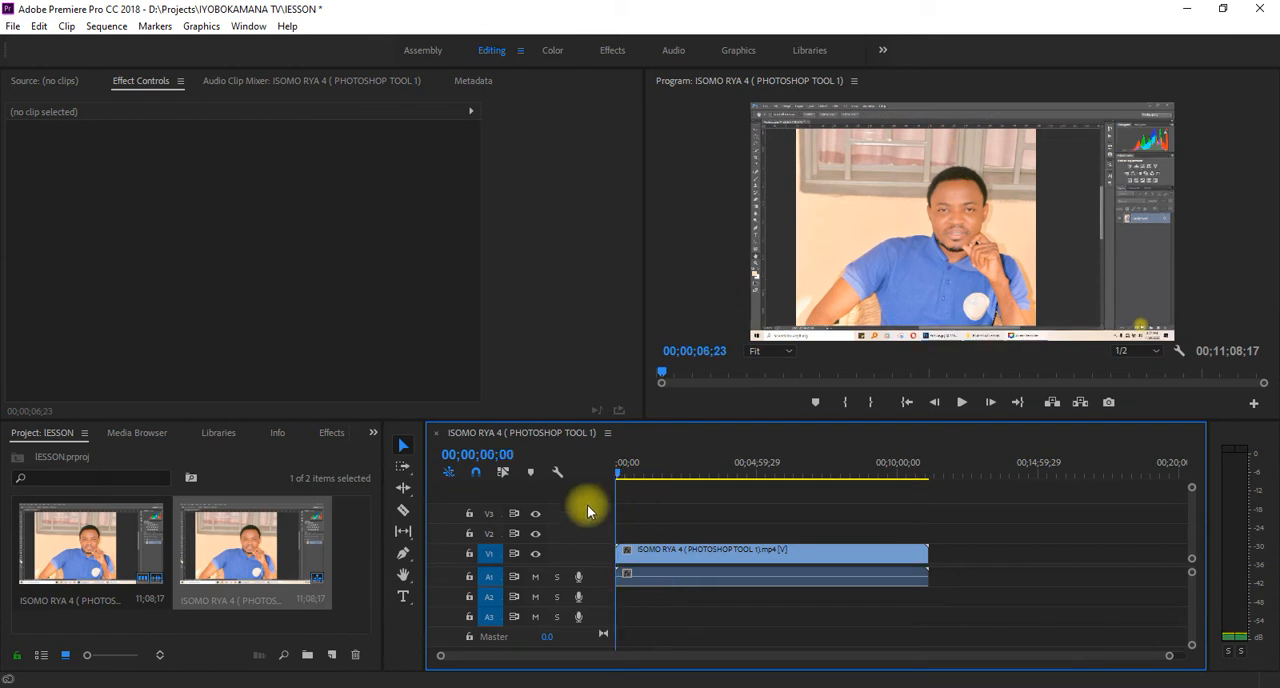
click(803, 580)
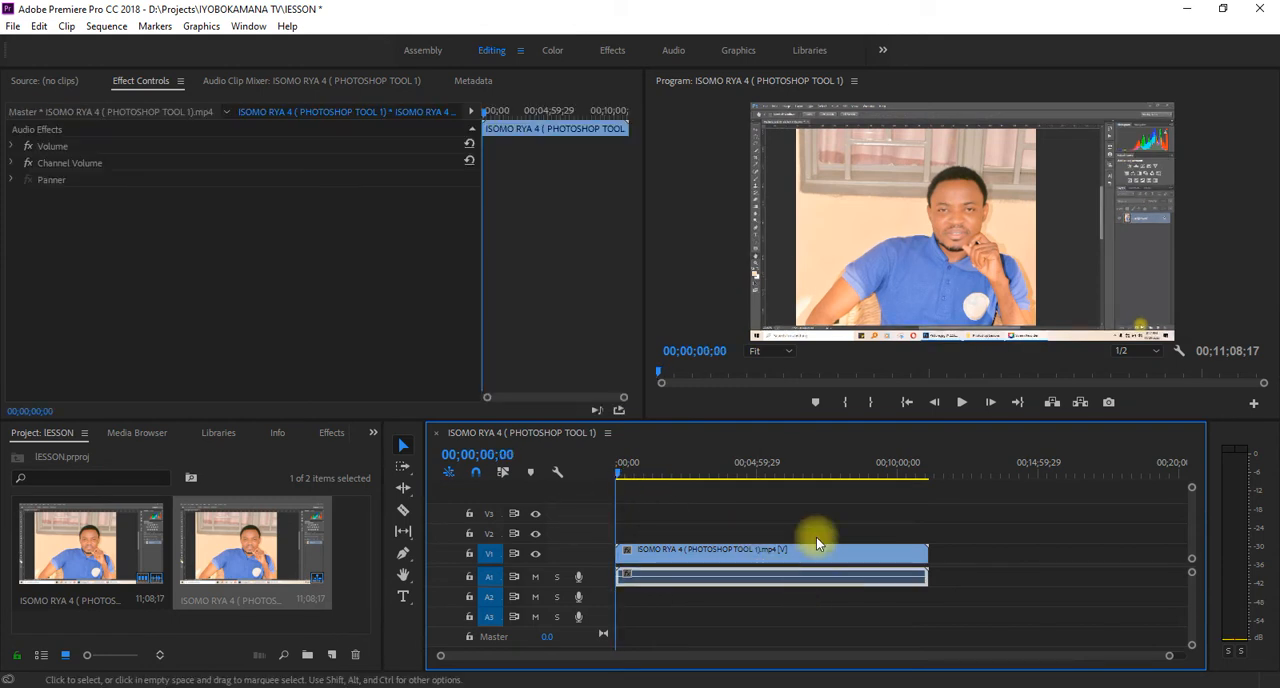
drag(892, 420, 913, 518)
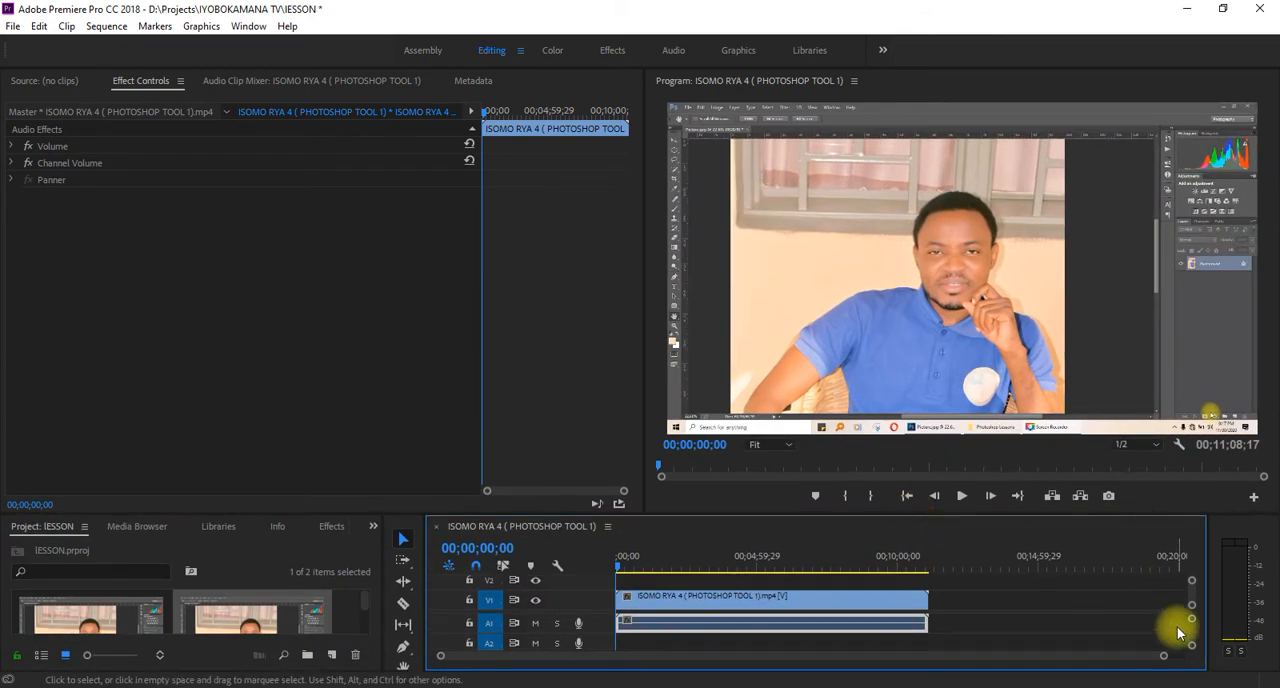
mouse_move(1191, 650)
mouse_down()
mouse_move(1194, 665)
mouse_move(1191, 646)
mouse_up()
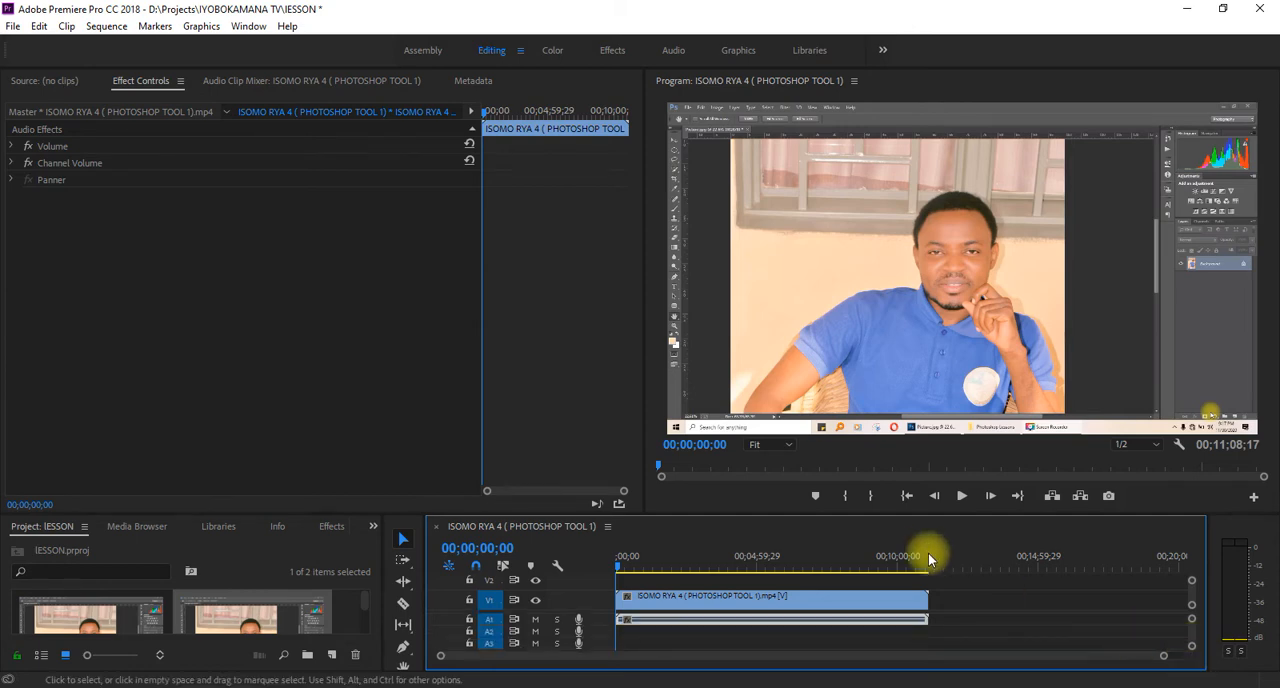
drag(921, 512, 891, 314)
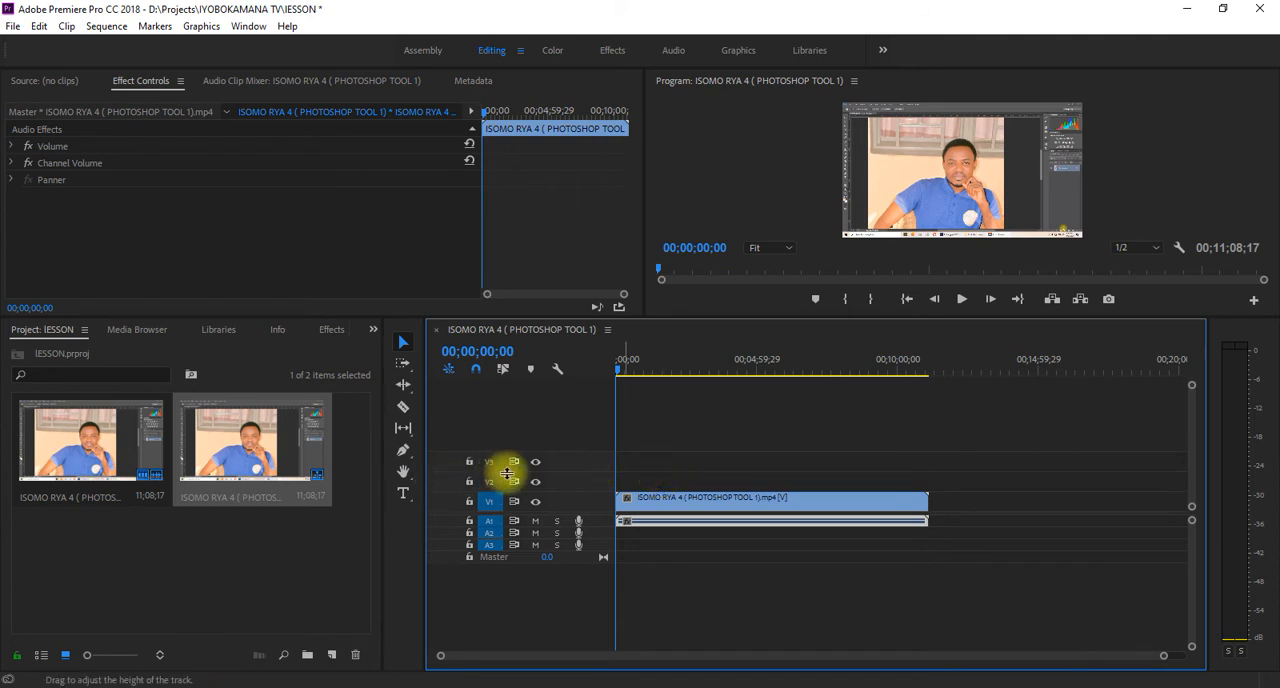
- Inspect the effect settings of the clip's video part and of its audio part
click(649, 509)
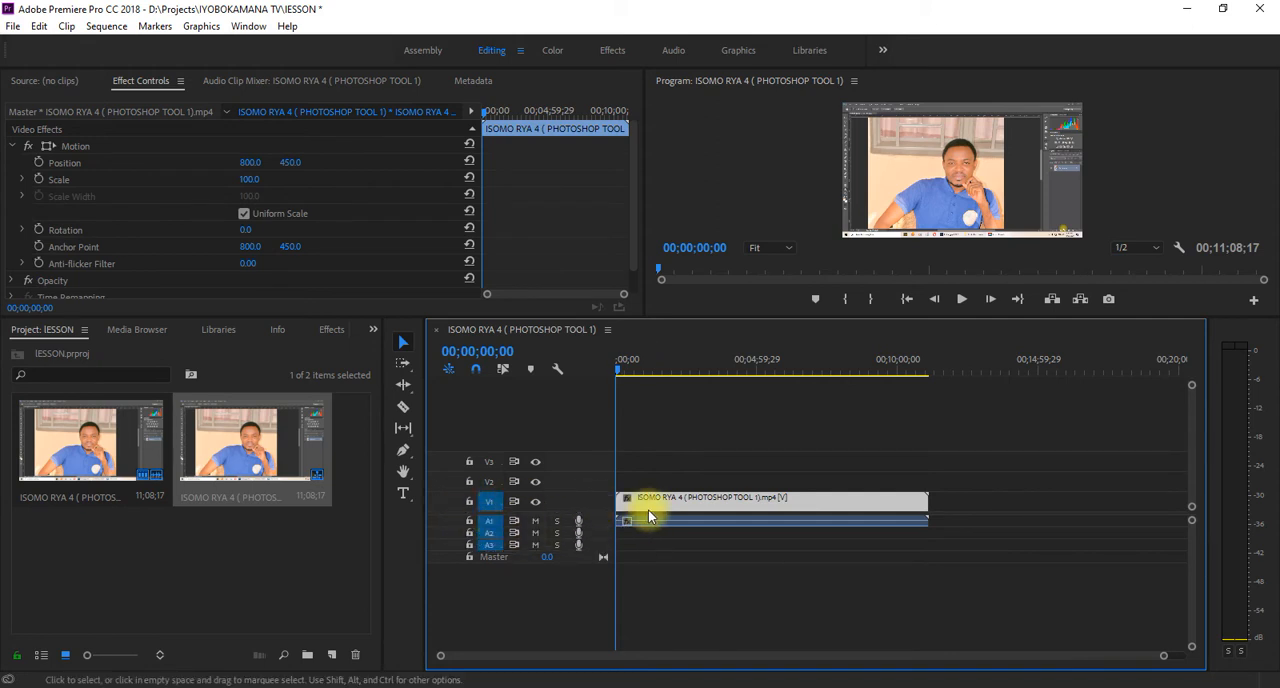
click(673, 519)
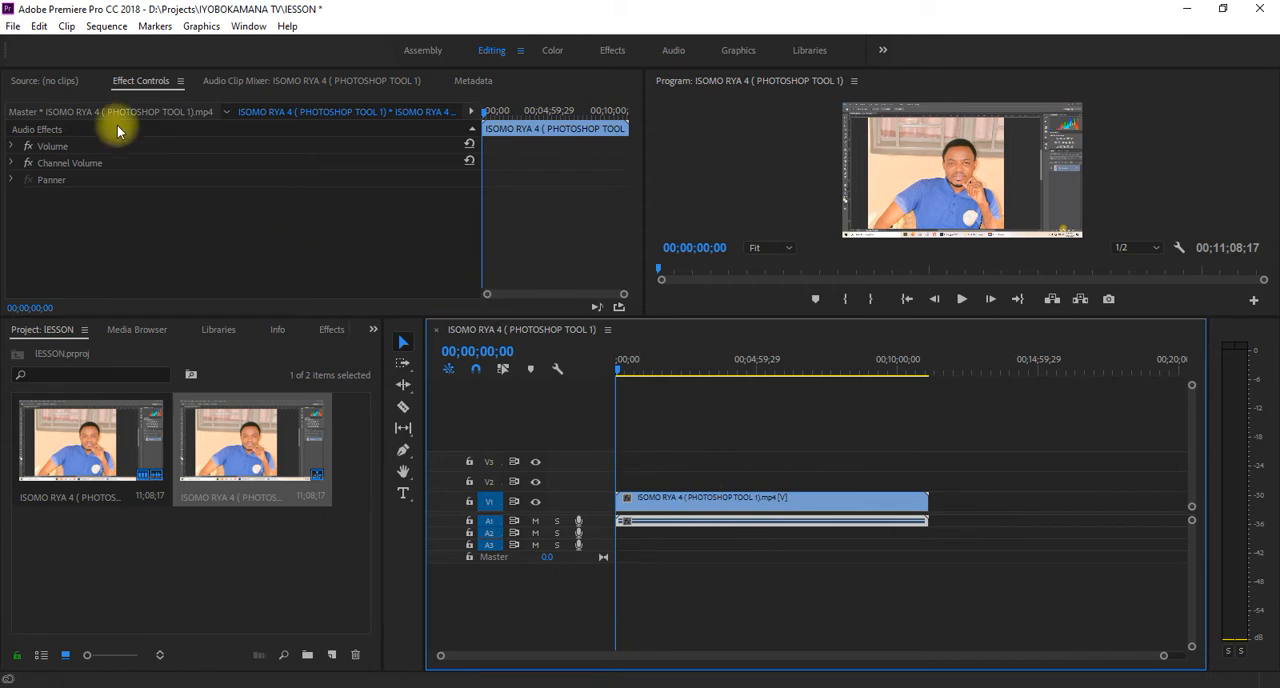
click(467, 259)
click(766, 521)
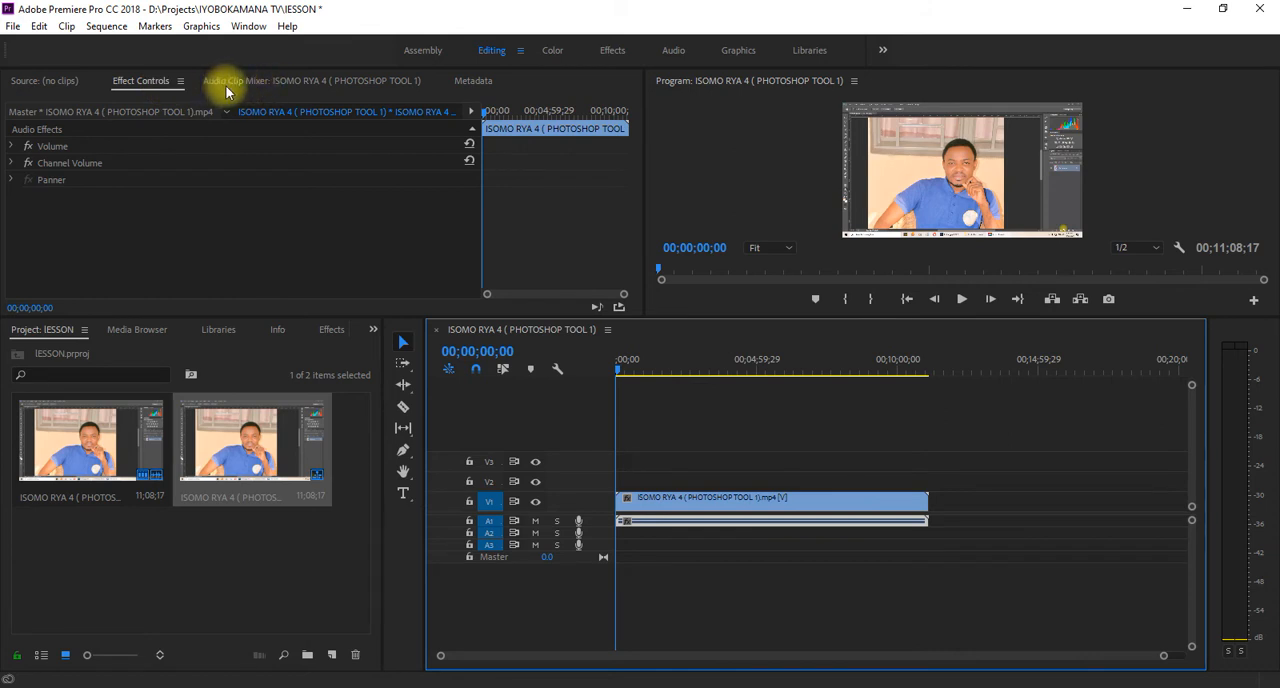
- Raise the Audio 1 volume to 6.0 dB in the Audio Clip Mixer while the sequence plays
click(285, 83)
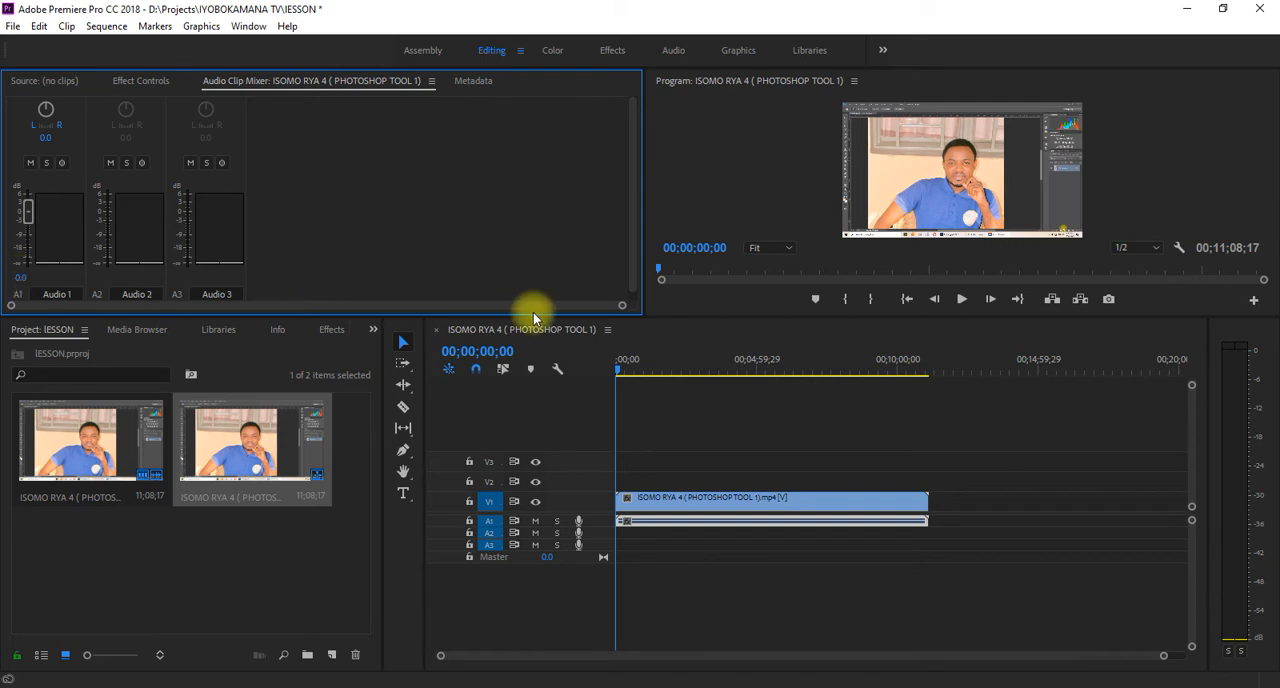
click(962, 301)
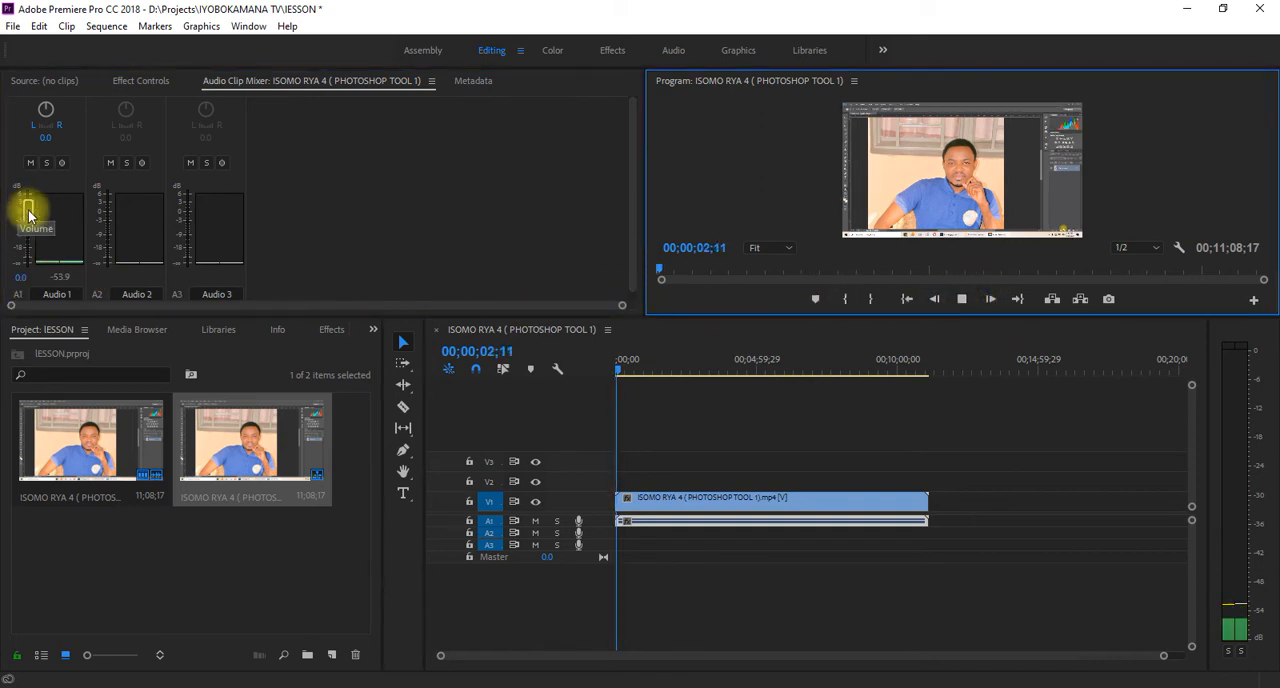
drag(28, 208, 33, 157)
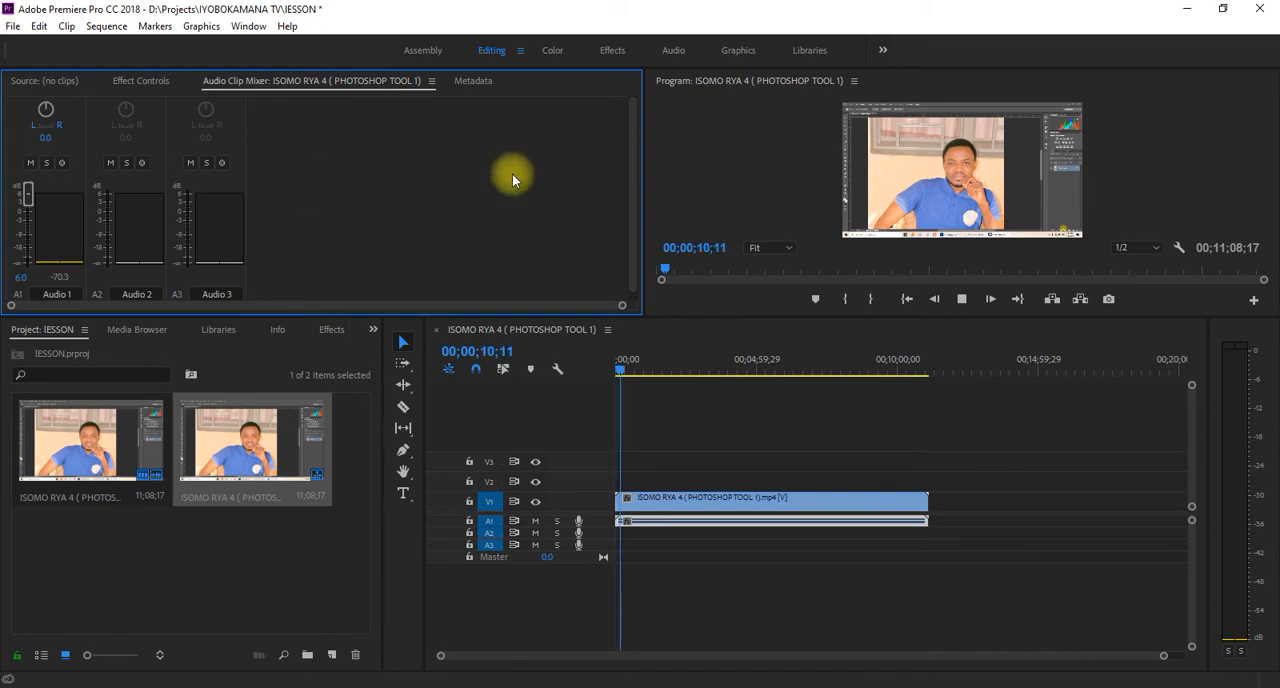
click(961, 298)
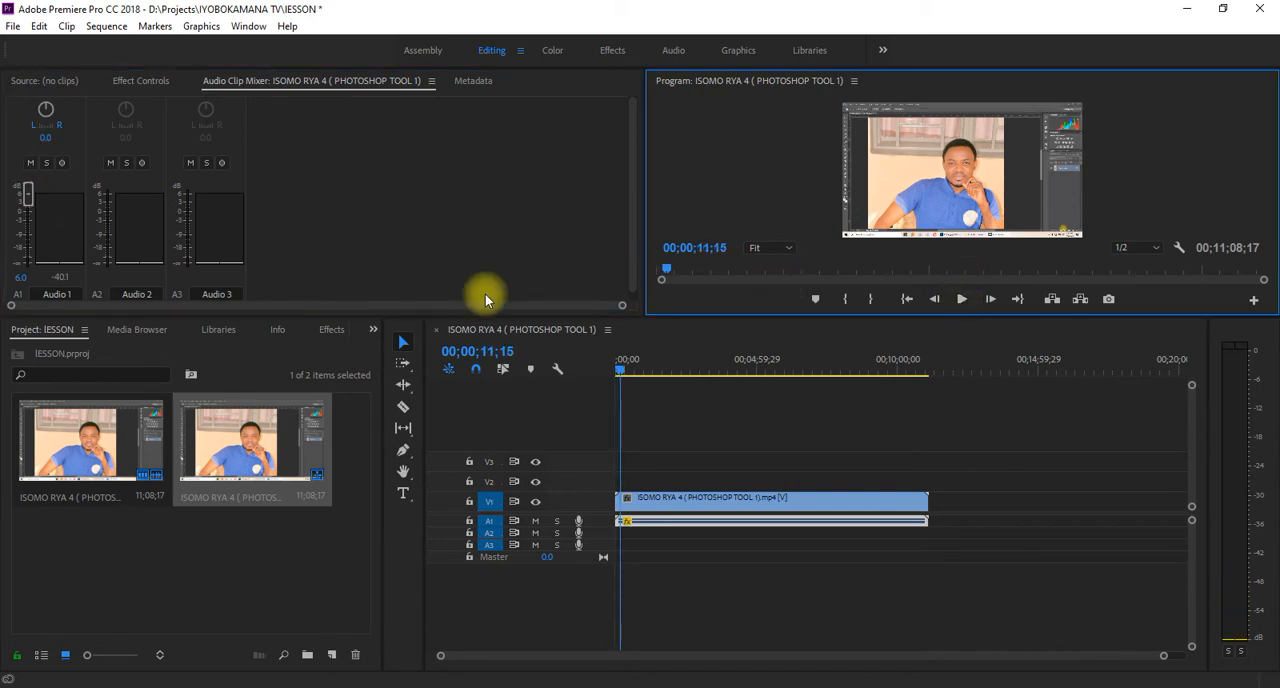
click(22, 207)
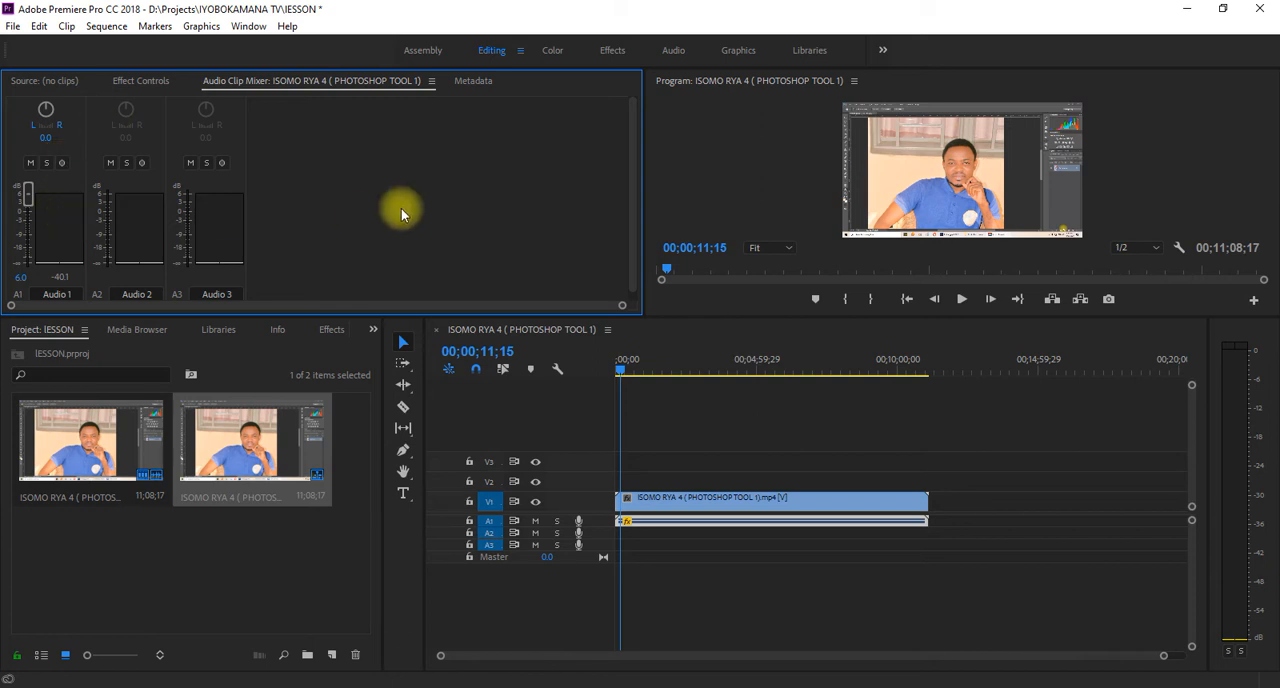
- Play the sequence from the start to check the raised volume and return the playhead to the beginning
drag(1161, 655, 826, 658)
drag(634, 371, 609, 380)
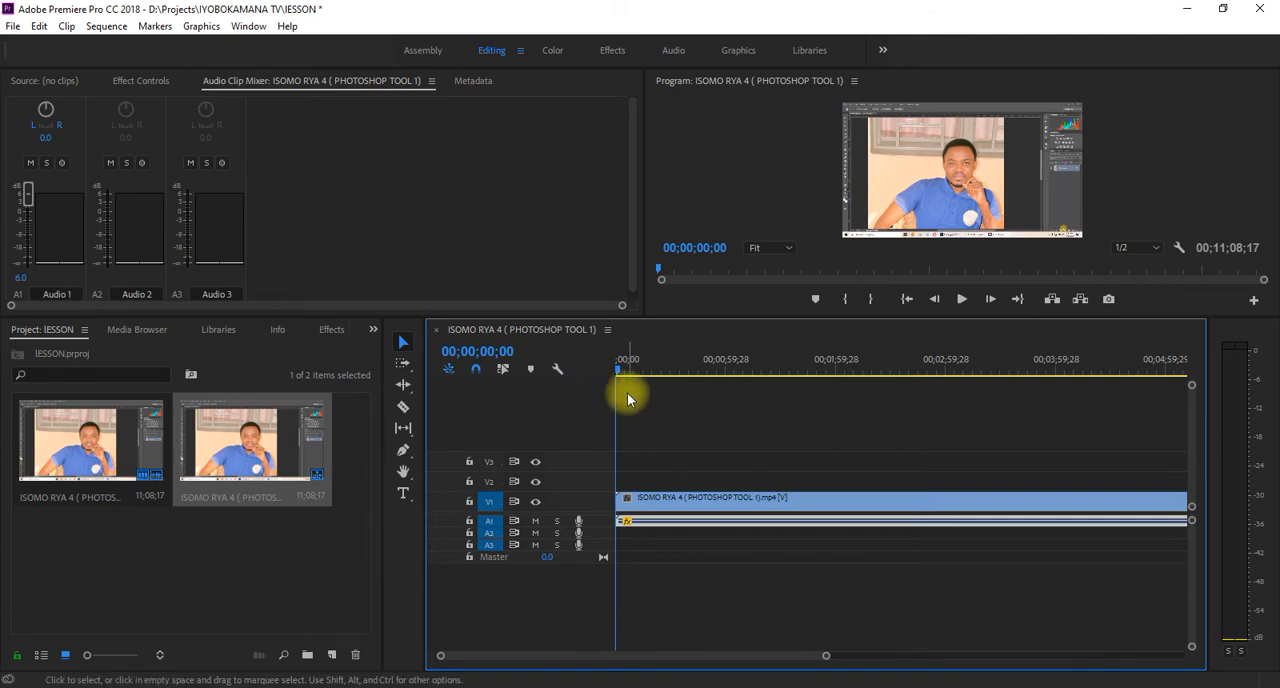
click(961, 300)
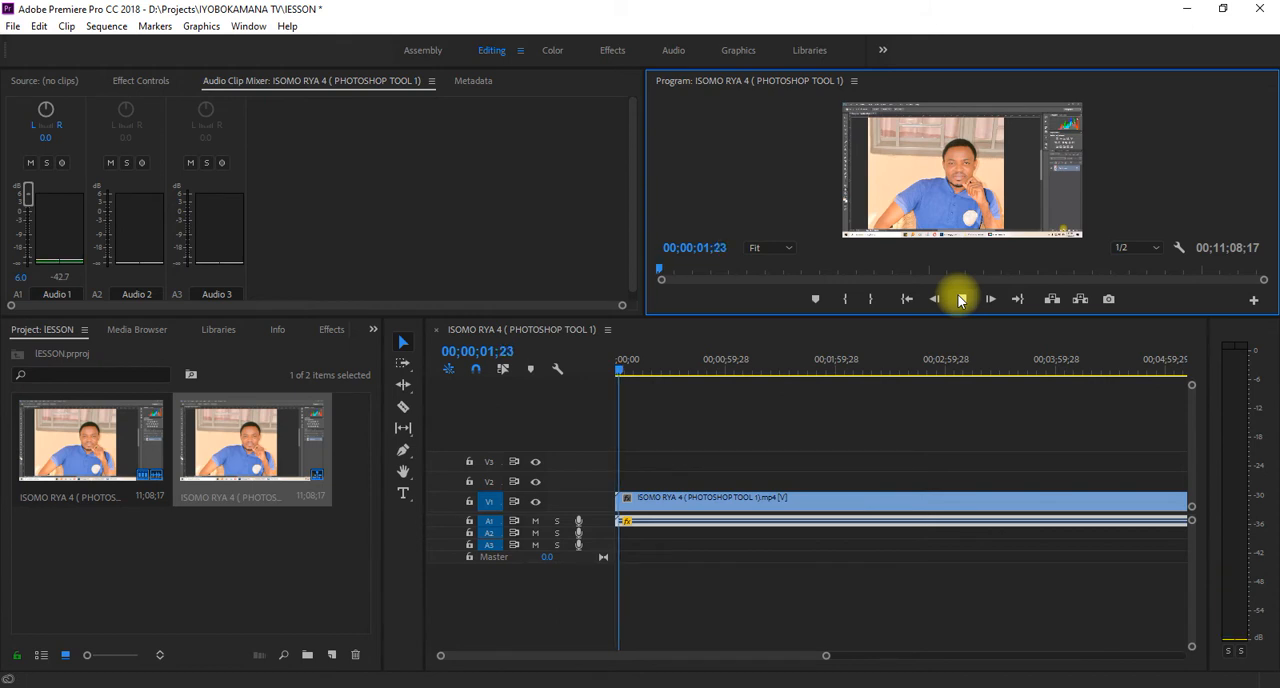
click(961, 300)
click(620, 366)
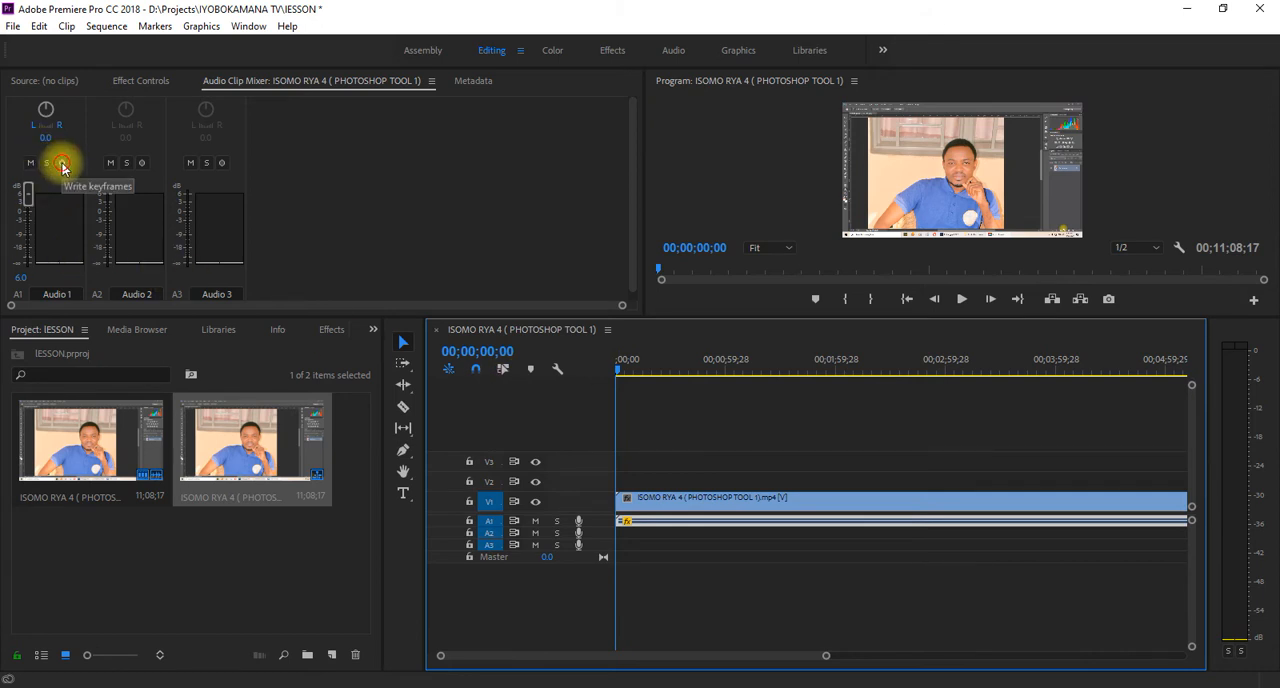
- Enable keyframe writing for Audio 1 and lower its volume to -6.3 dB at 00;00;04;04
click(62, 165)
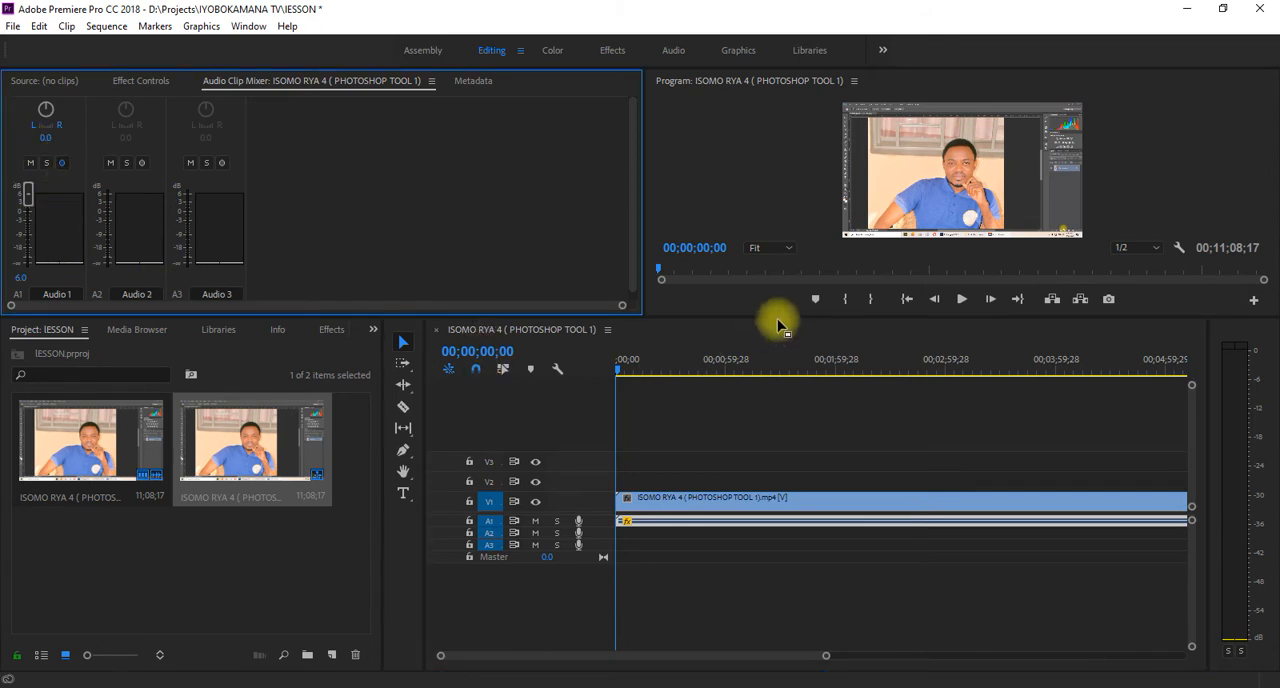
click(961, 298)
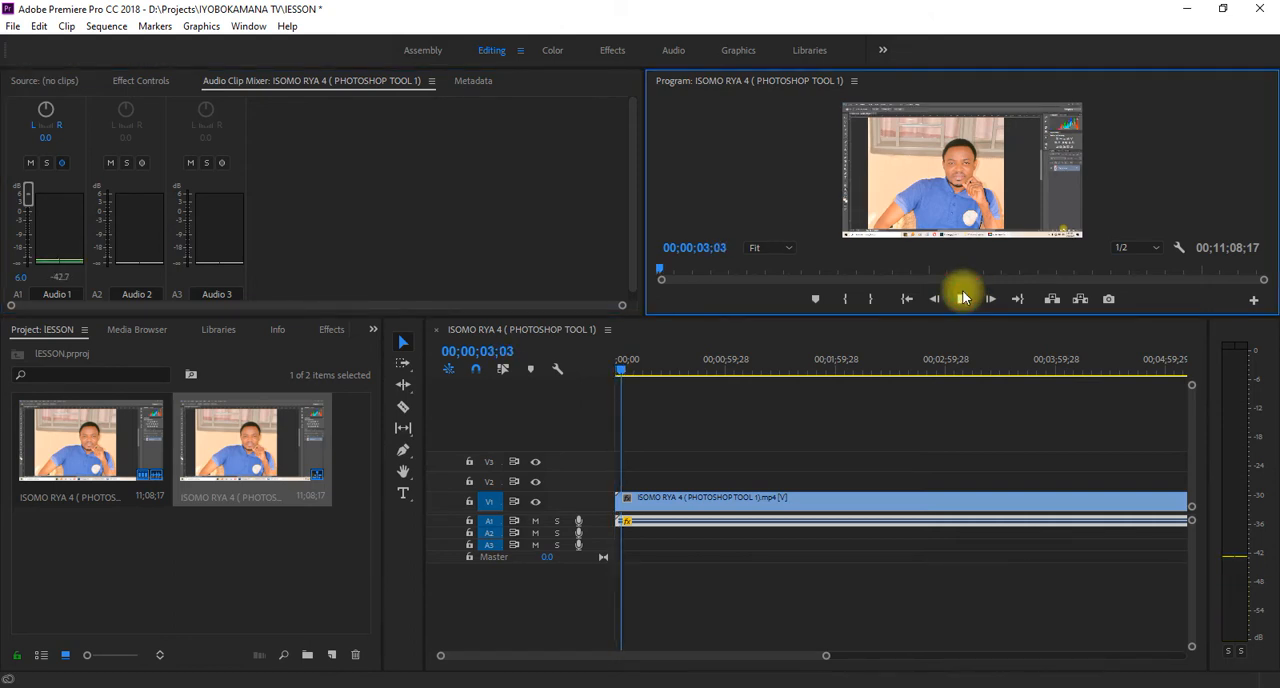
click(961, 298)
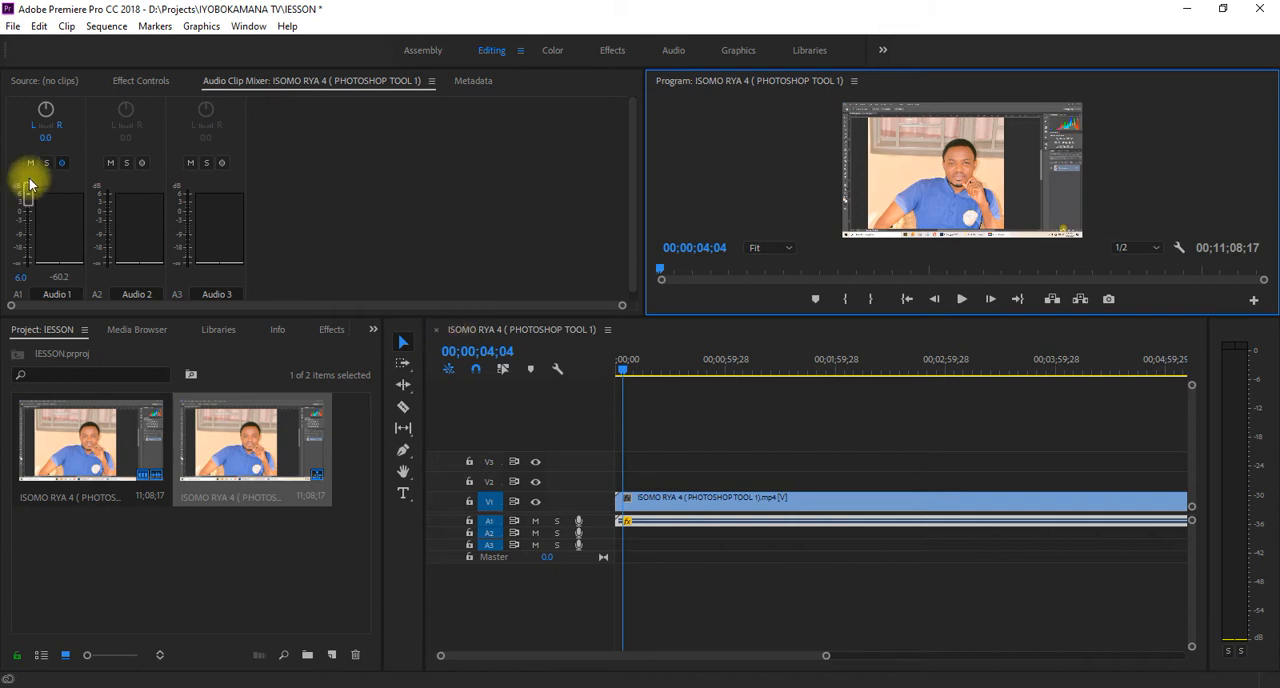
drag(30, 200, 27, 207)
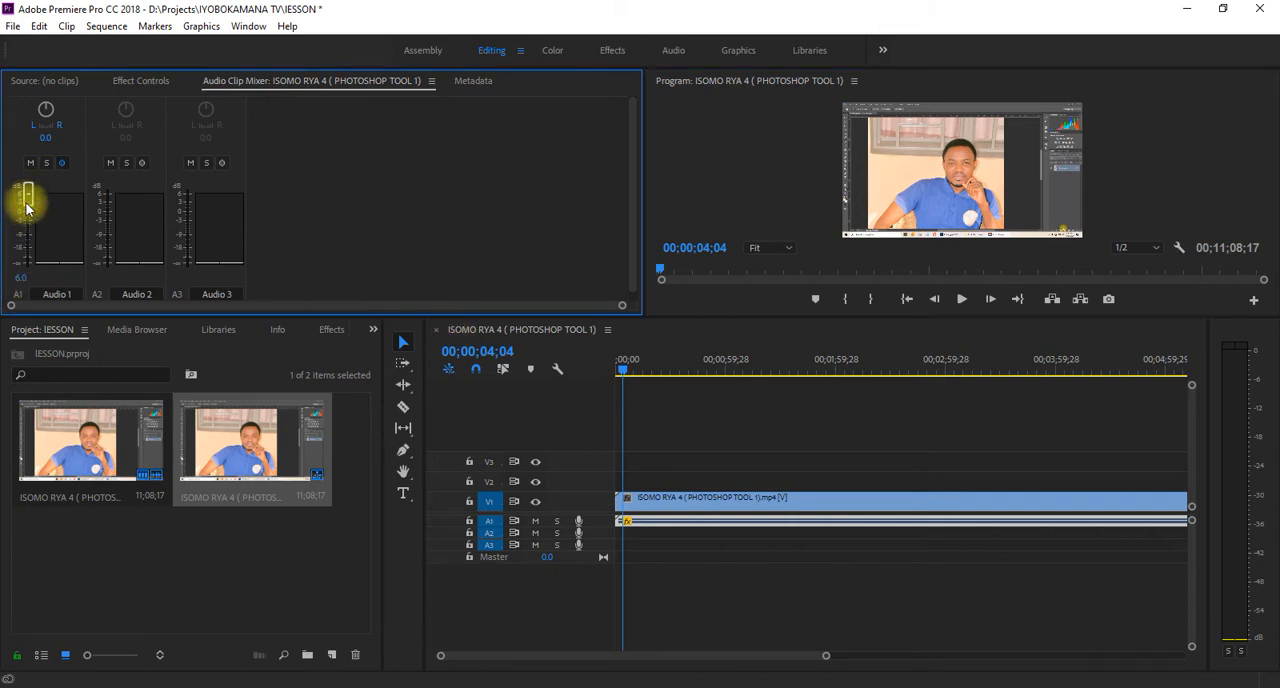
drag(27, 196, 27, 229)
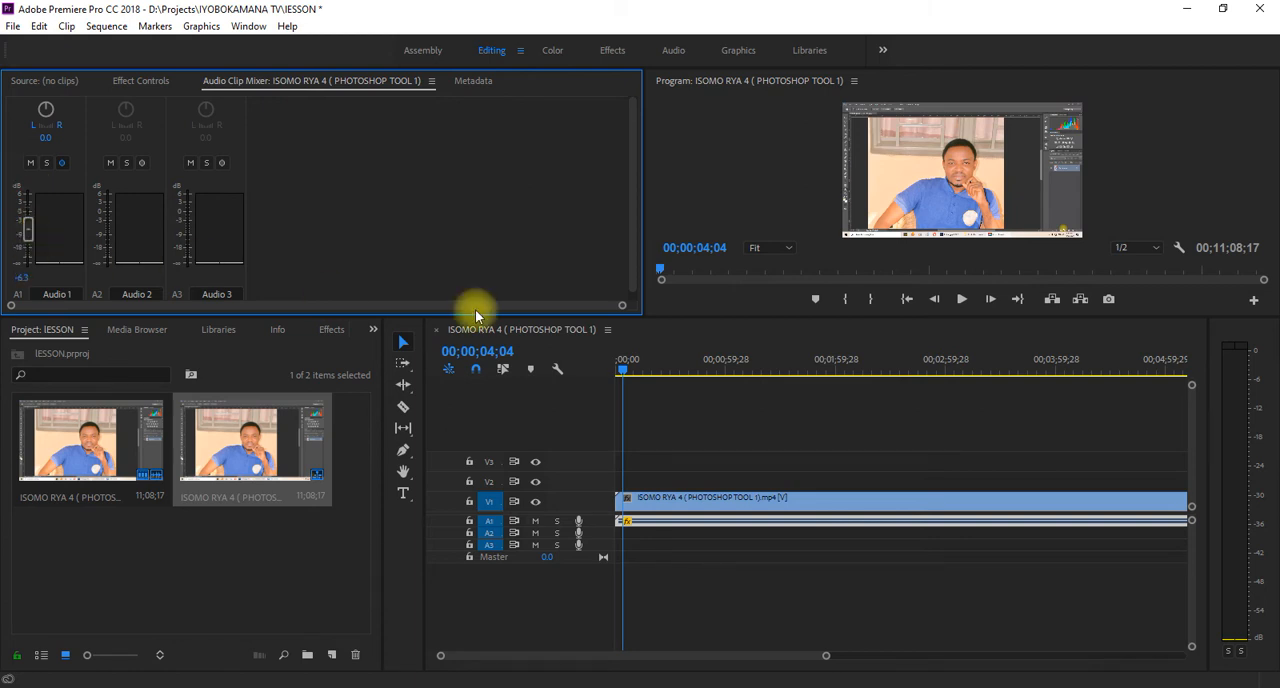
- Play the sequence onward and again from the start to listen to the lowered volume
click(961, 299)
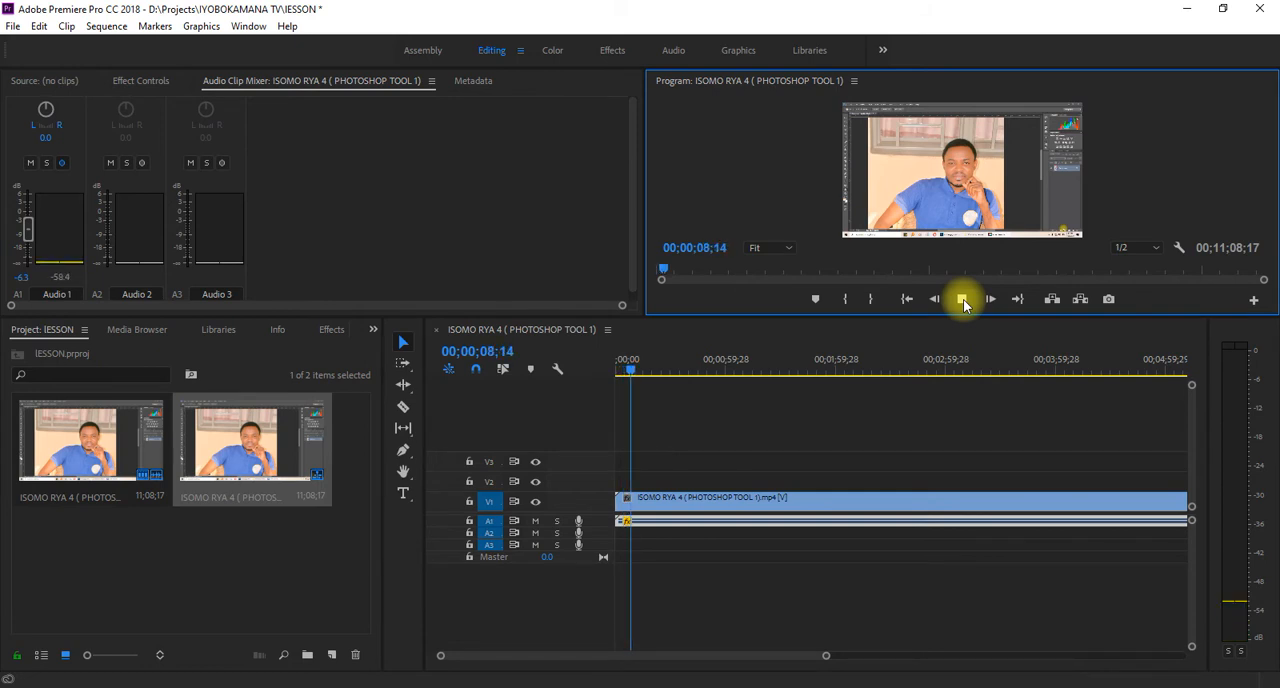
click(962, 300)
drag(632, 372, 531, 374)
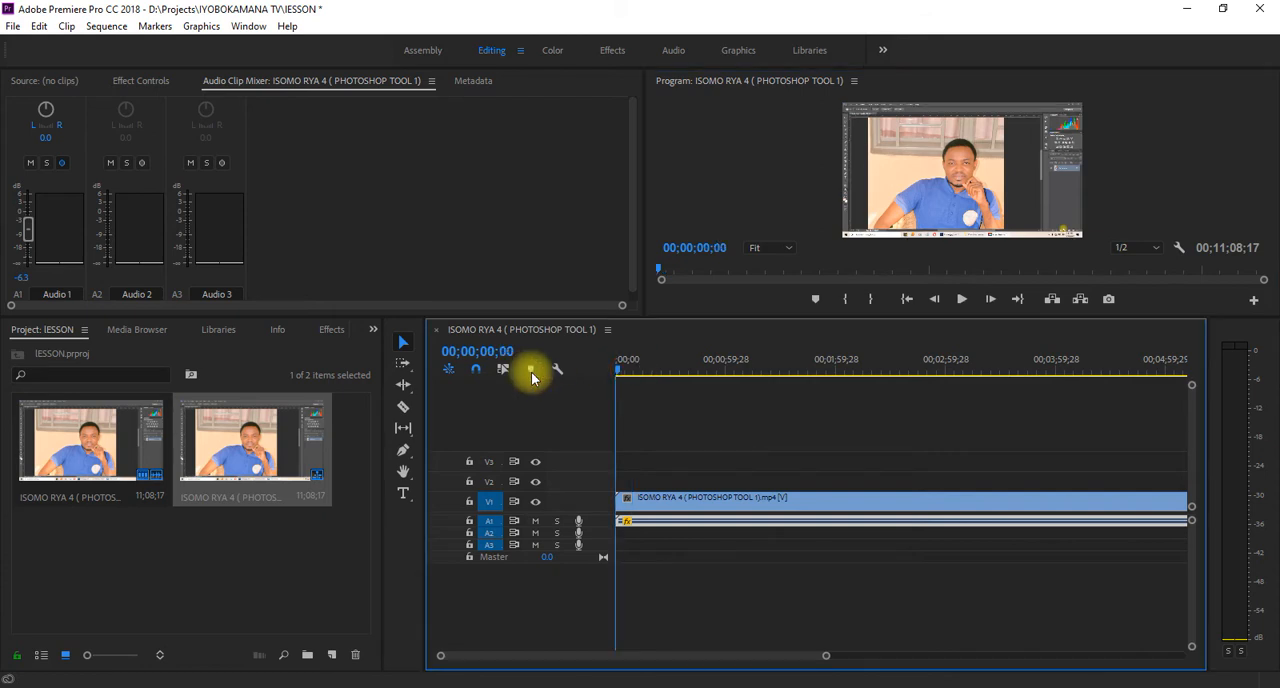
click(960, 300)
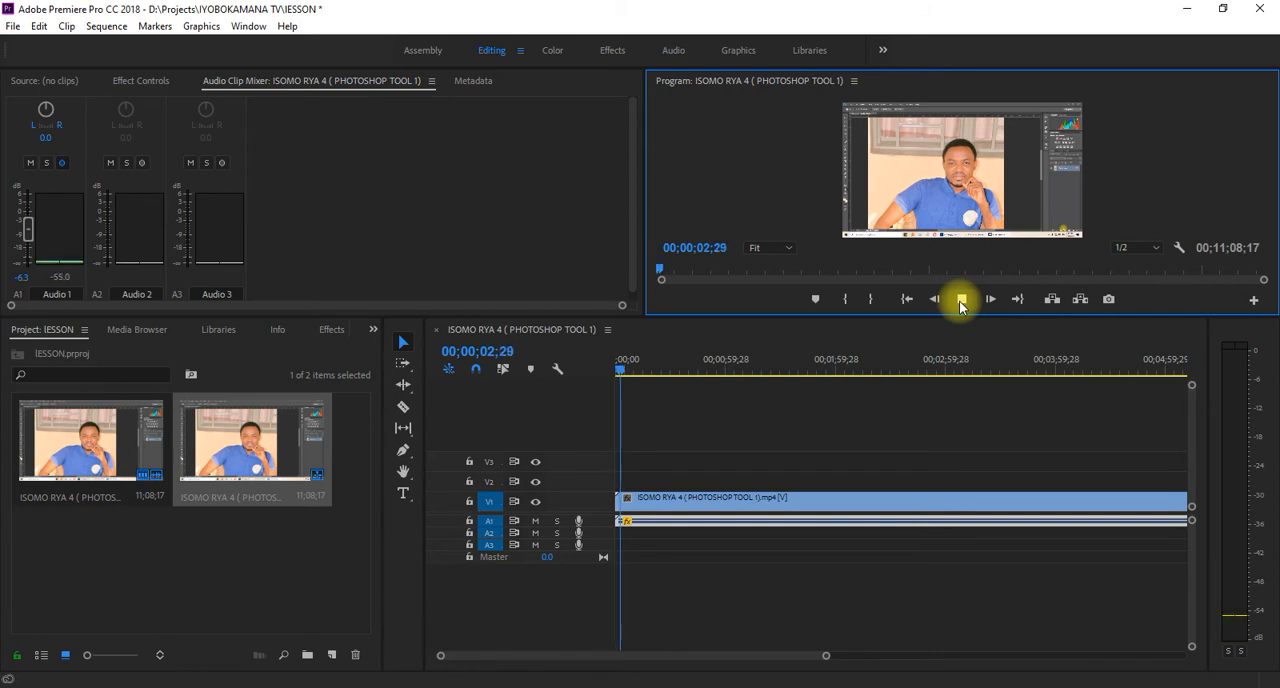
- Raise the Audio 1 volume to 6.0 dB at 00;02;22;17 with keyframe writing enabled
click(627, 371)
click(877, 363)
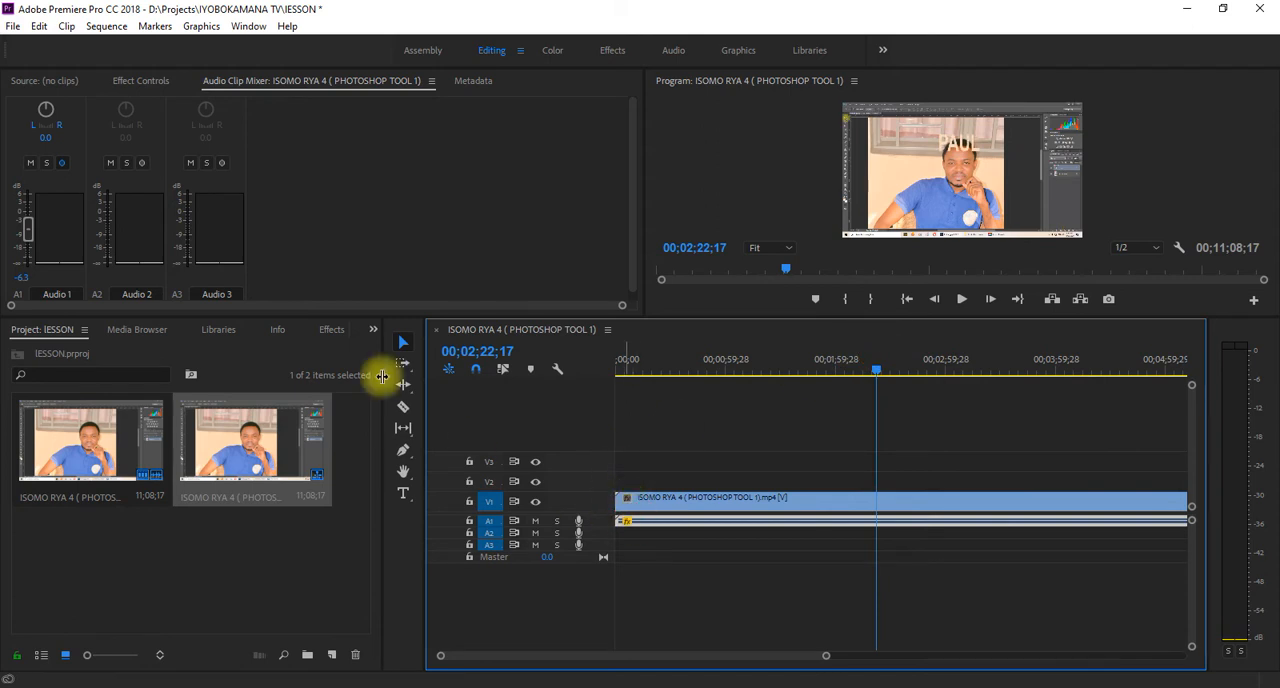
click(62, 162)
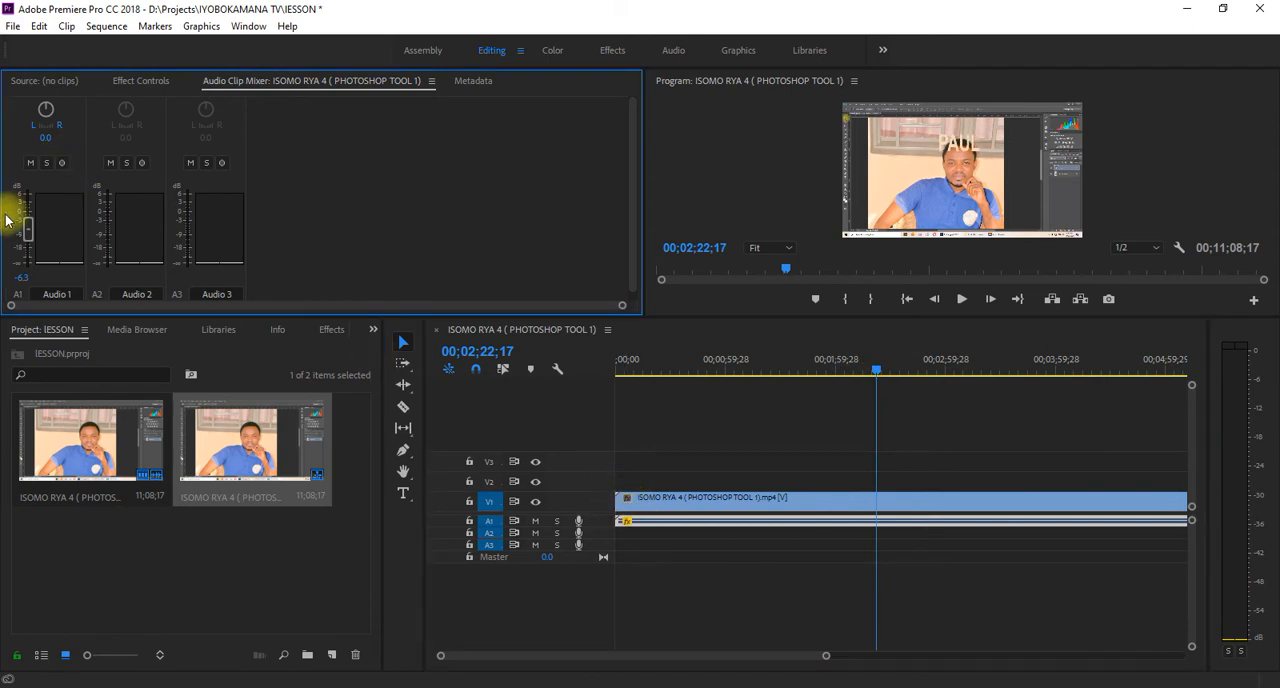
drag(26, 229, 24, 197)
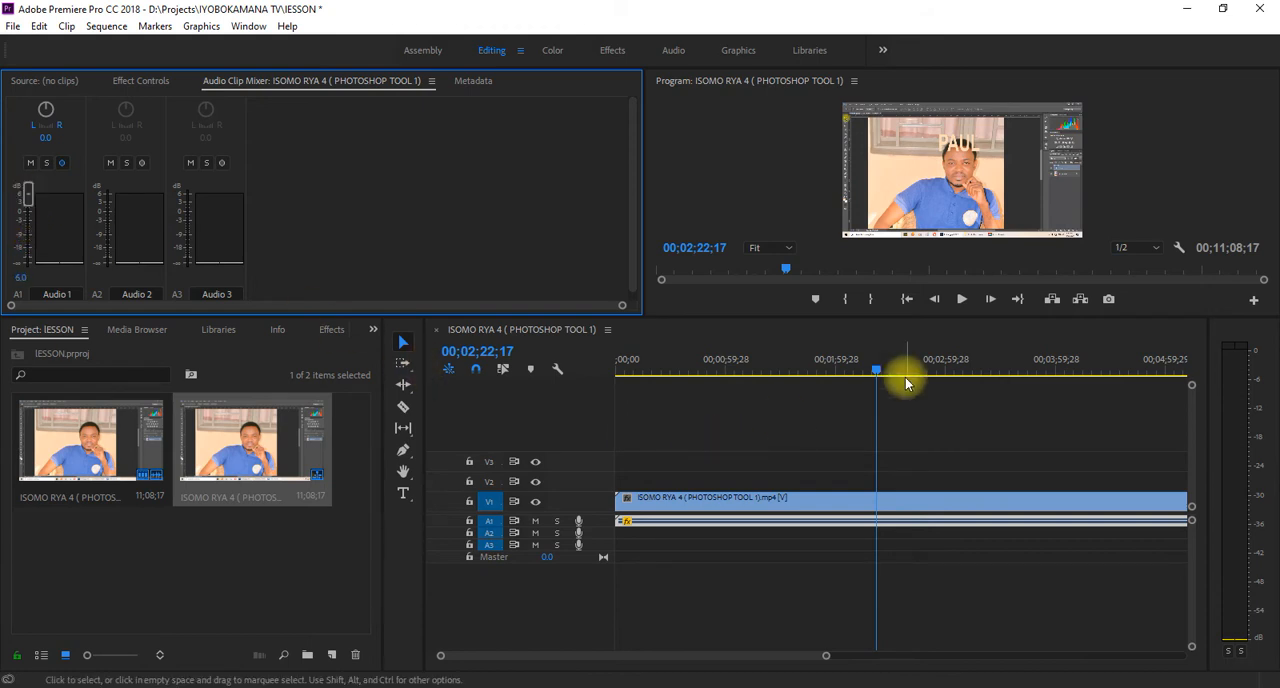
- Play the sequence from the start and from further along to check how the keyframed volume changes
drag(873, 369, 758, 456)
key(Home)
key(space)
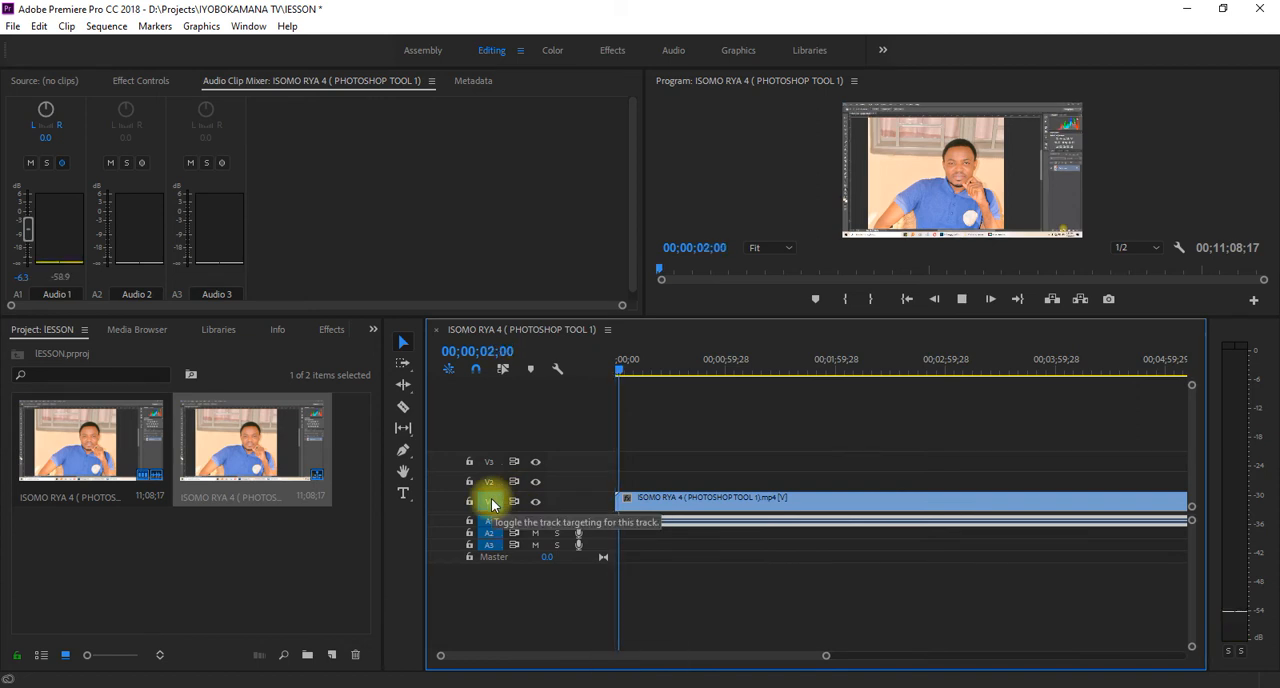
key(space)
drag(641, 372, 683, 397)
key(space)
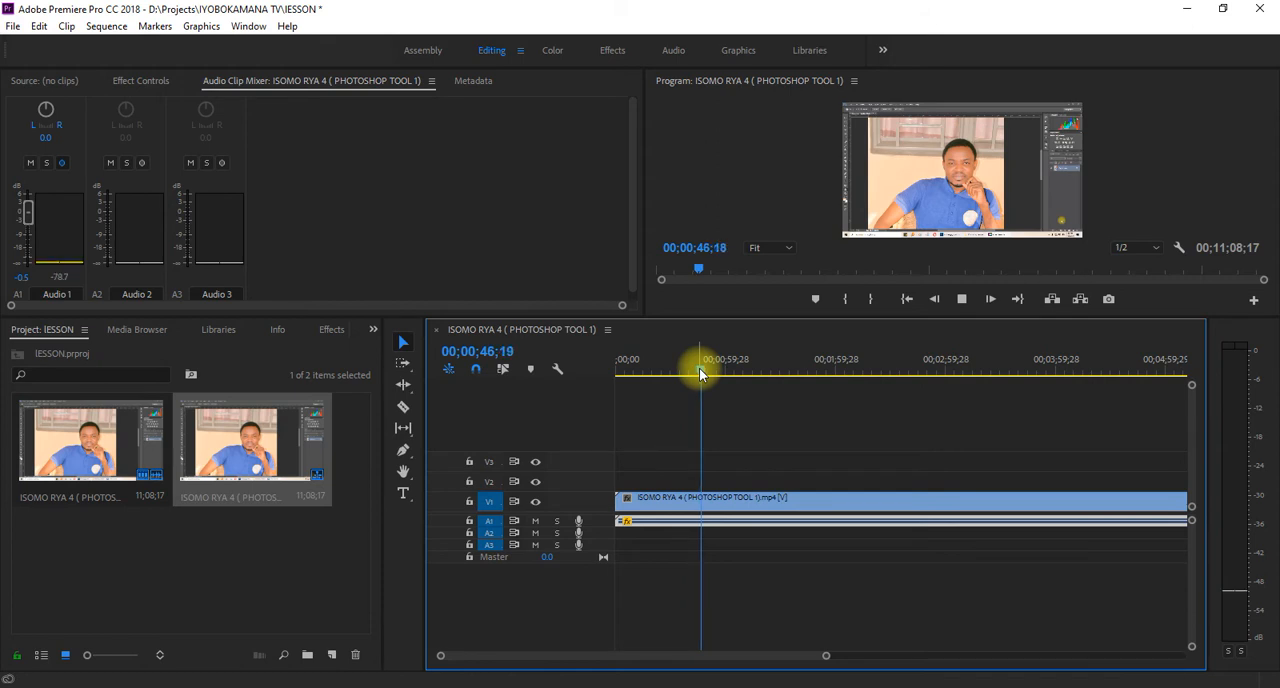
drag(699, 372, 537, 389)
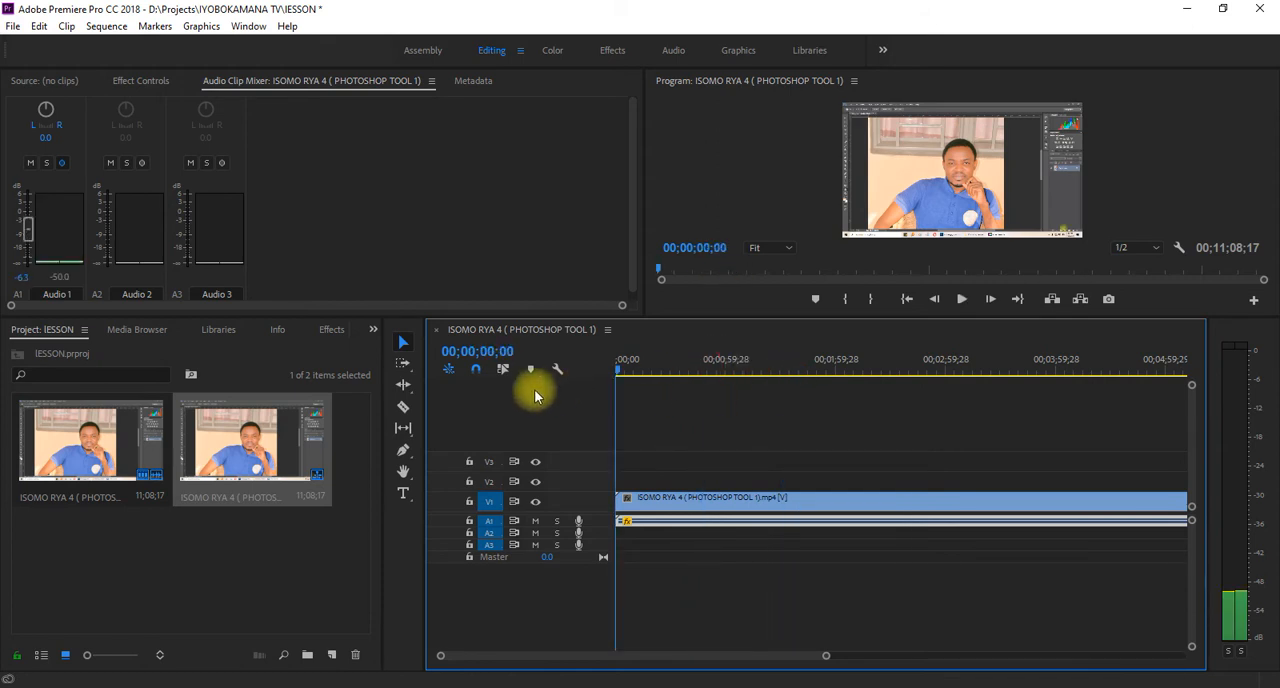
- Turn off keyframe writing for Audio 1 and raise its volume to 6.0 dB at the start of the sequence
click(62, 165)
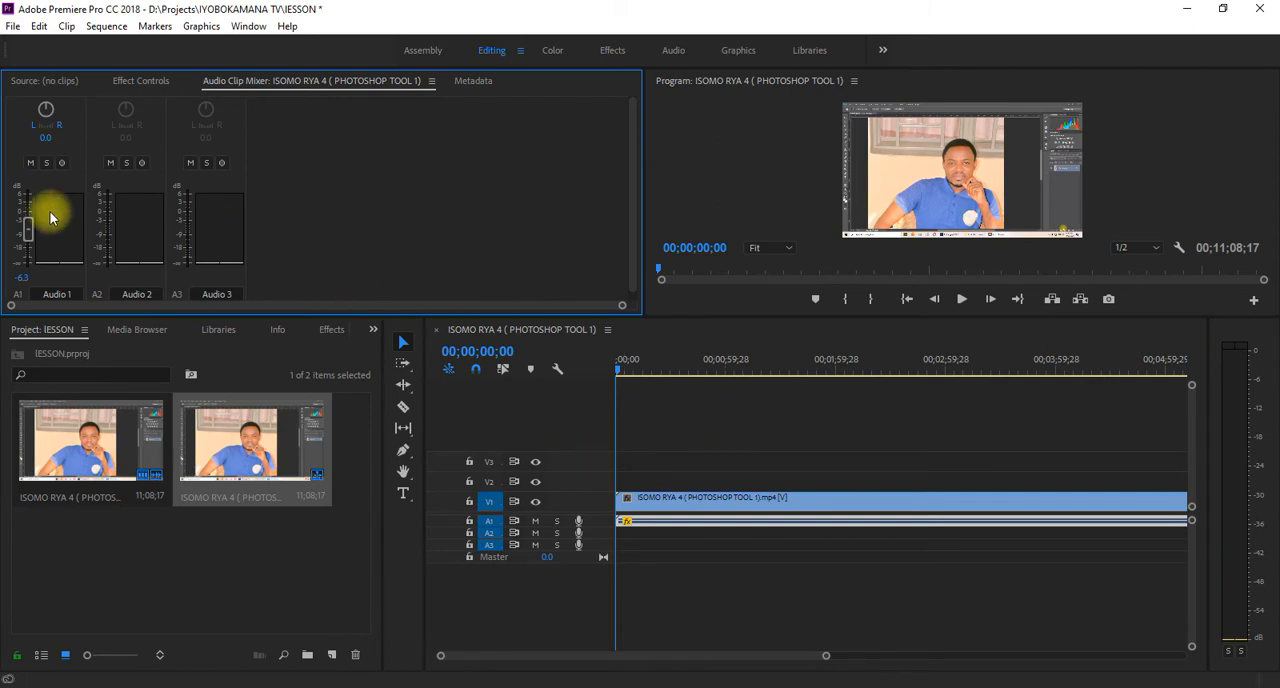
drag(31, 235, 28, 176)
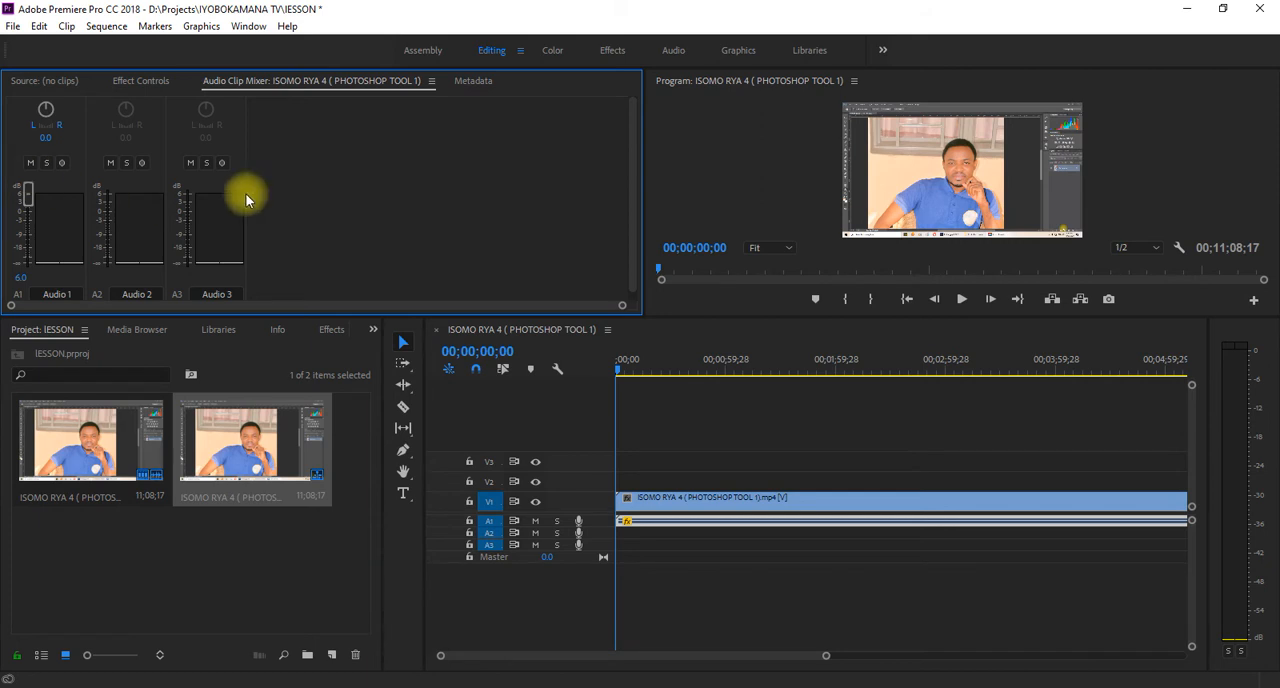
- Enlarge the Audio 1 track to show the clip's waveform and volume keyframes, and clear the clip selection
click(1193, 653)
drag(1193, 652, 1193, 614)
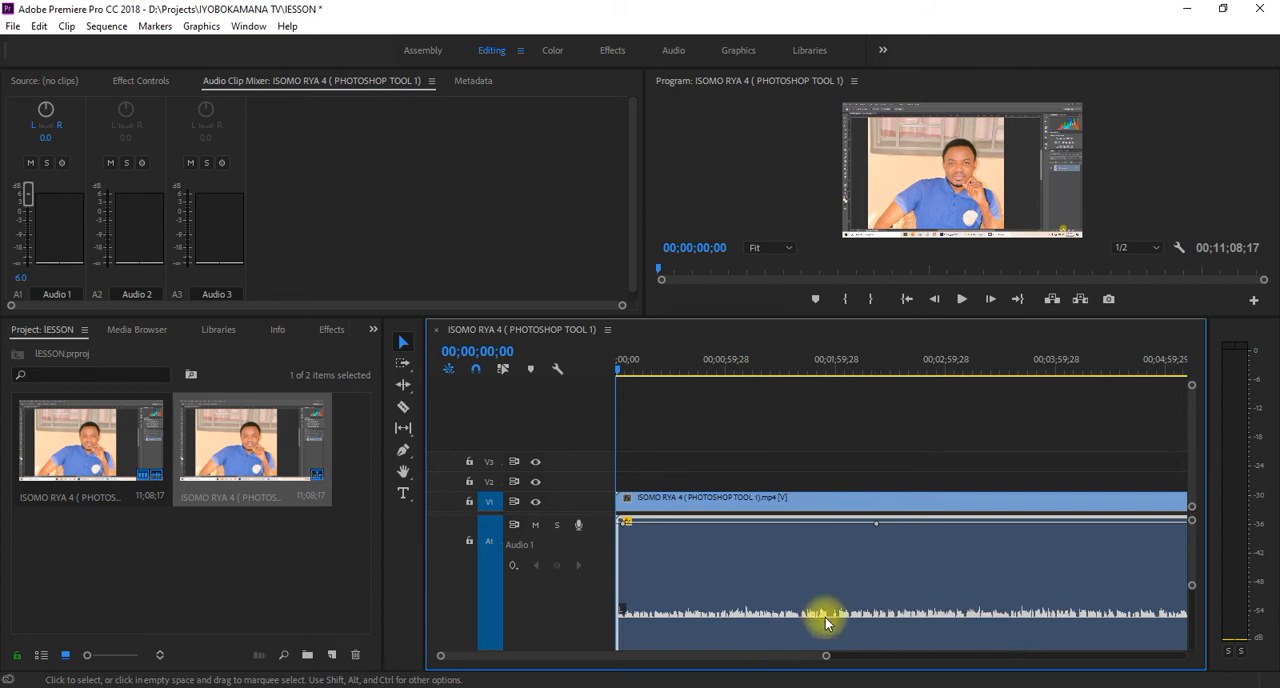
mouse_move(837, 617)
mouse_down()
mouse_move(838, 580)
mouse_move(840, 597)
mouse_up()
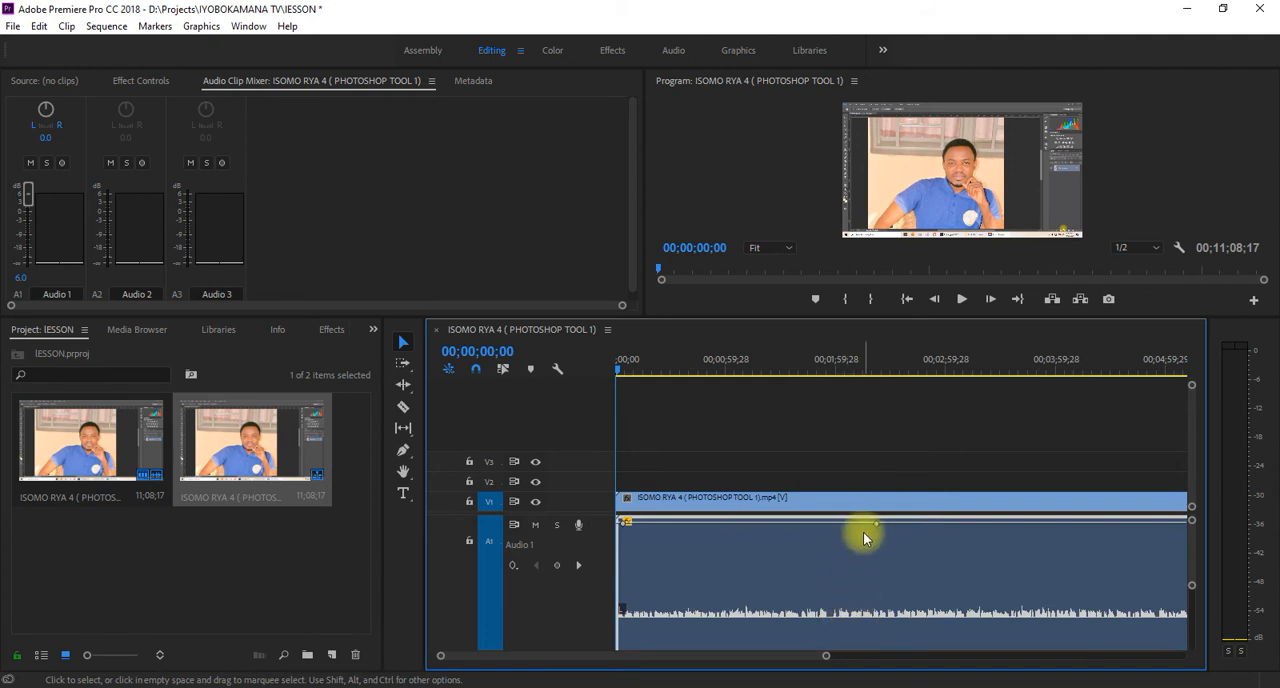
key(ctrl+alt+z)
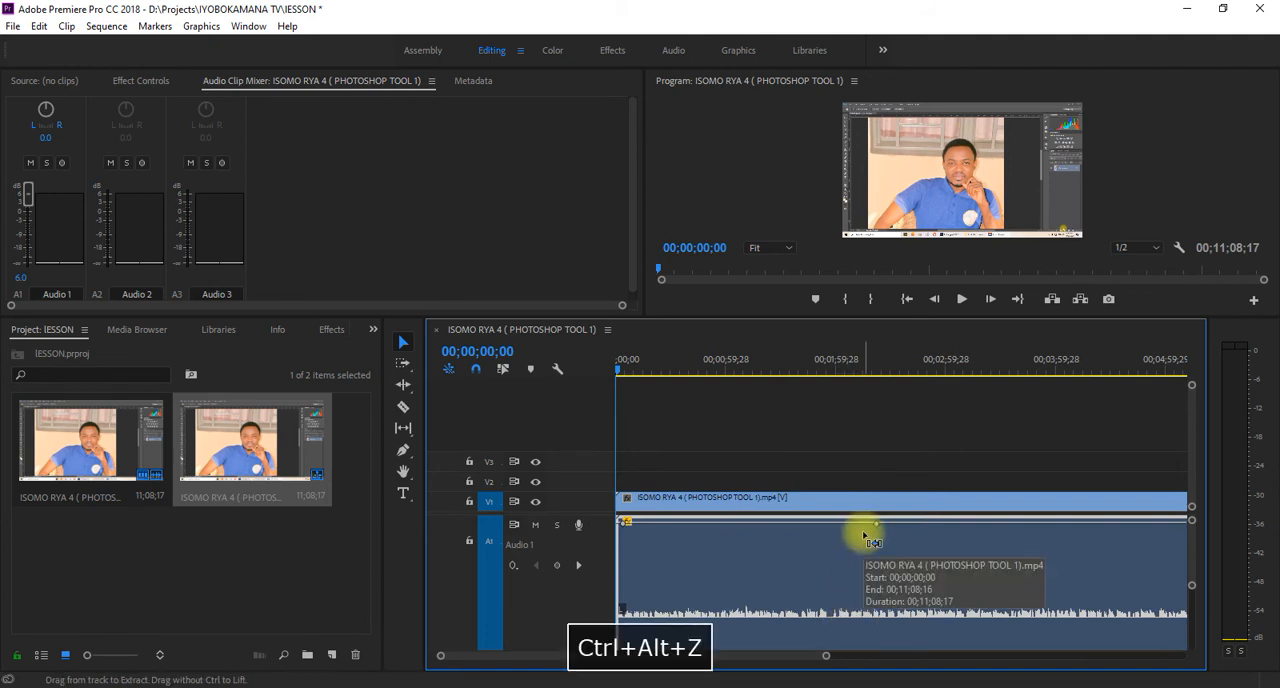
click(934, 416)
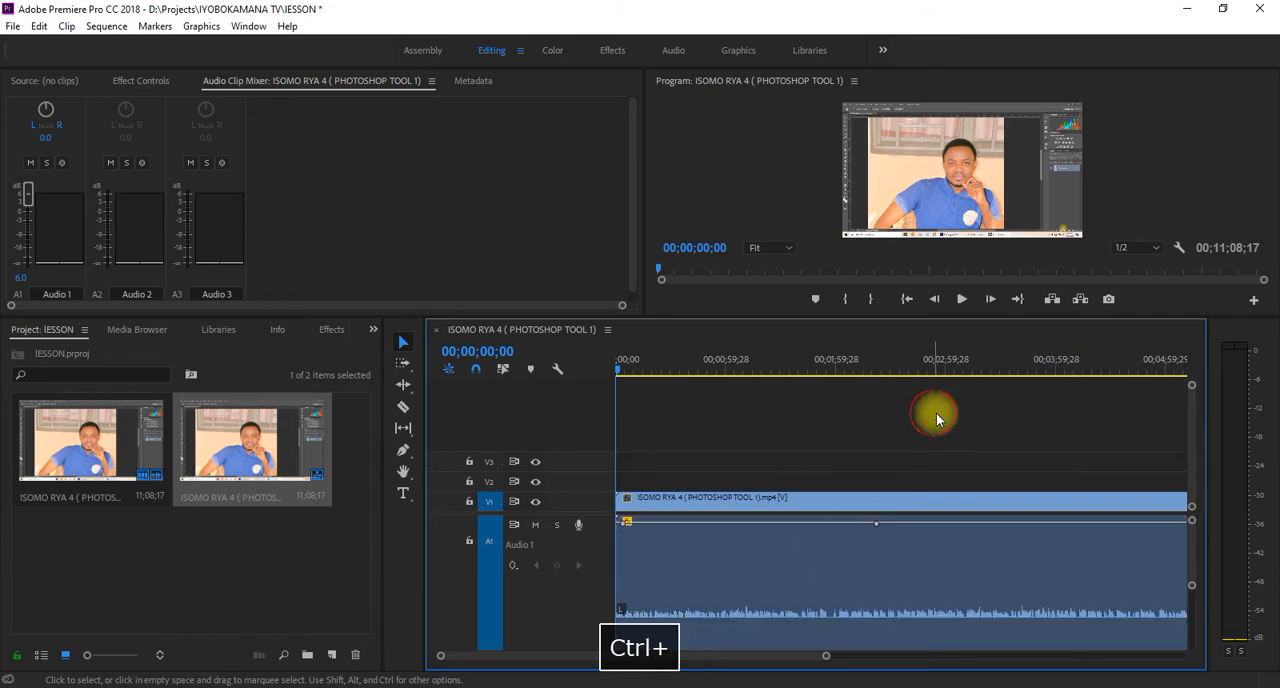
- Undo all volume and keyframe changes on the audio clip, keeping the clip in the sequence
mouse_move(876, 523)
mouse_down()
mouse_move(863, 608)
mouse_move(866, 519)
mouse_up()
key(ctrl+z)
key(ctrl+z)
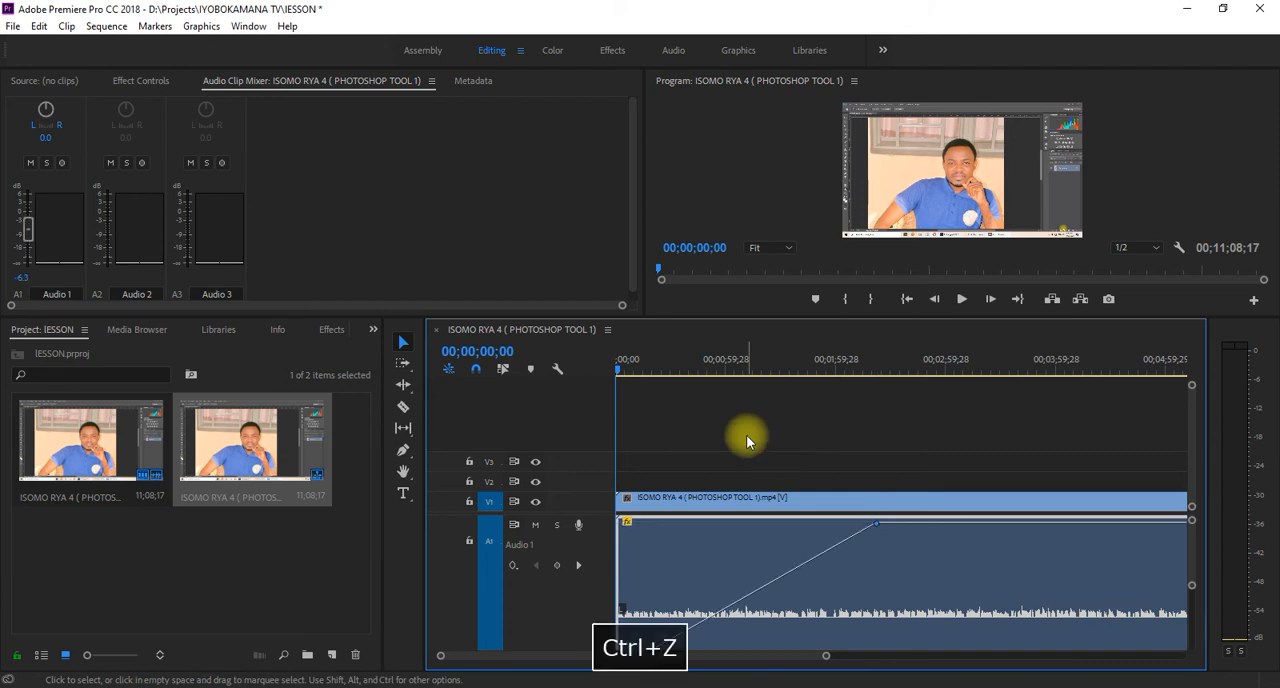
key(ctrl+z)
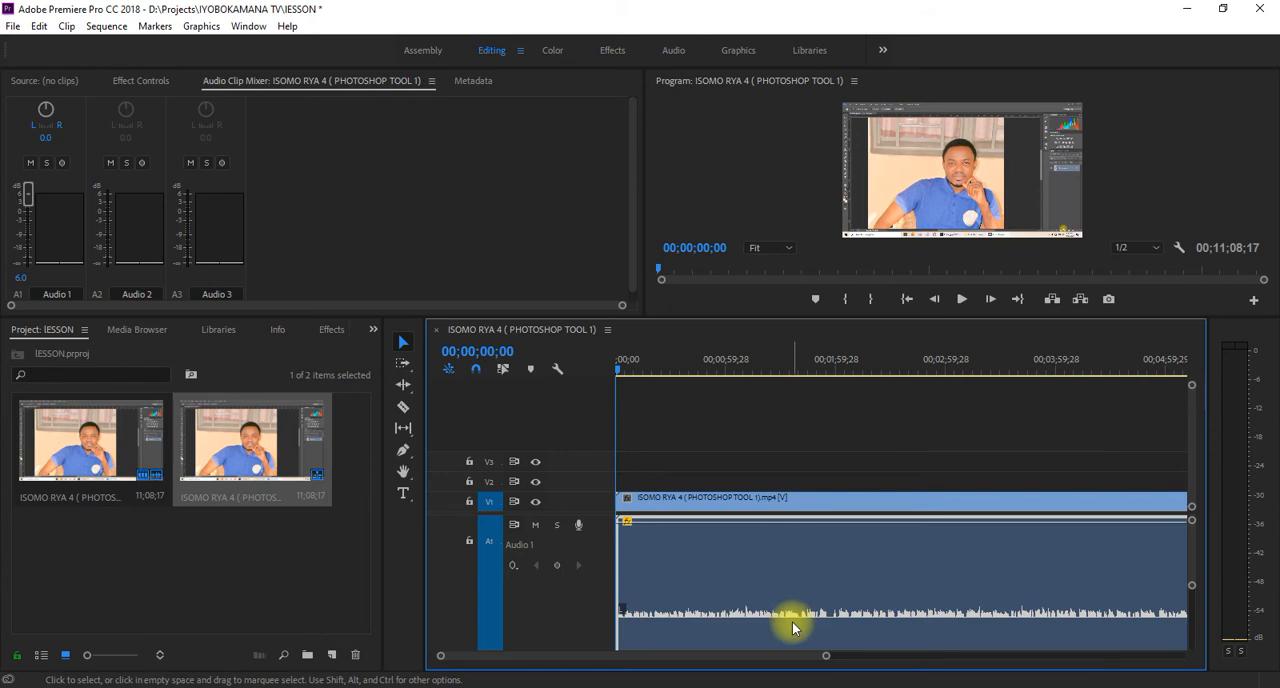
mouse_move(835, 620)
mouse_down()
mouse_move(837, 600)
mouse_move(835, 611)
mouse_up()
drag(1191, 585, 1193, 619)
key(ctrl+z)
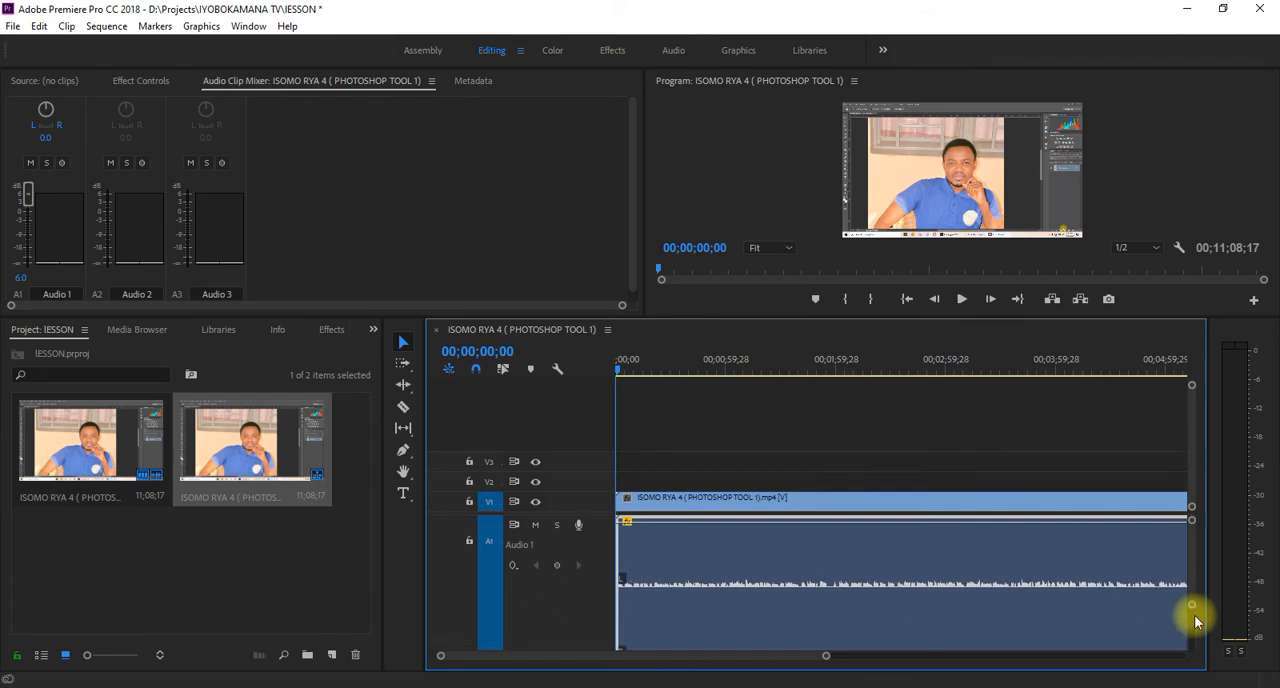
key(ctrl+z)
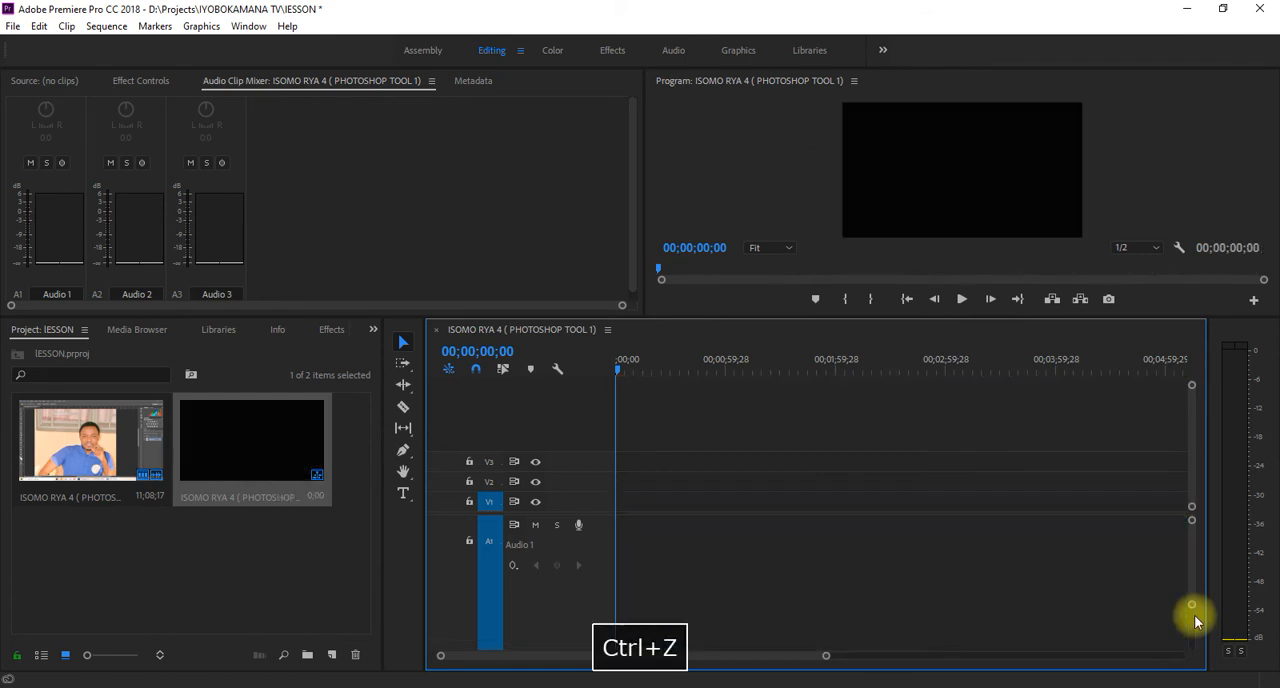
key(ctrl+shift+z)
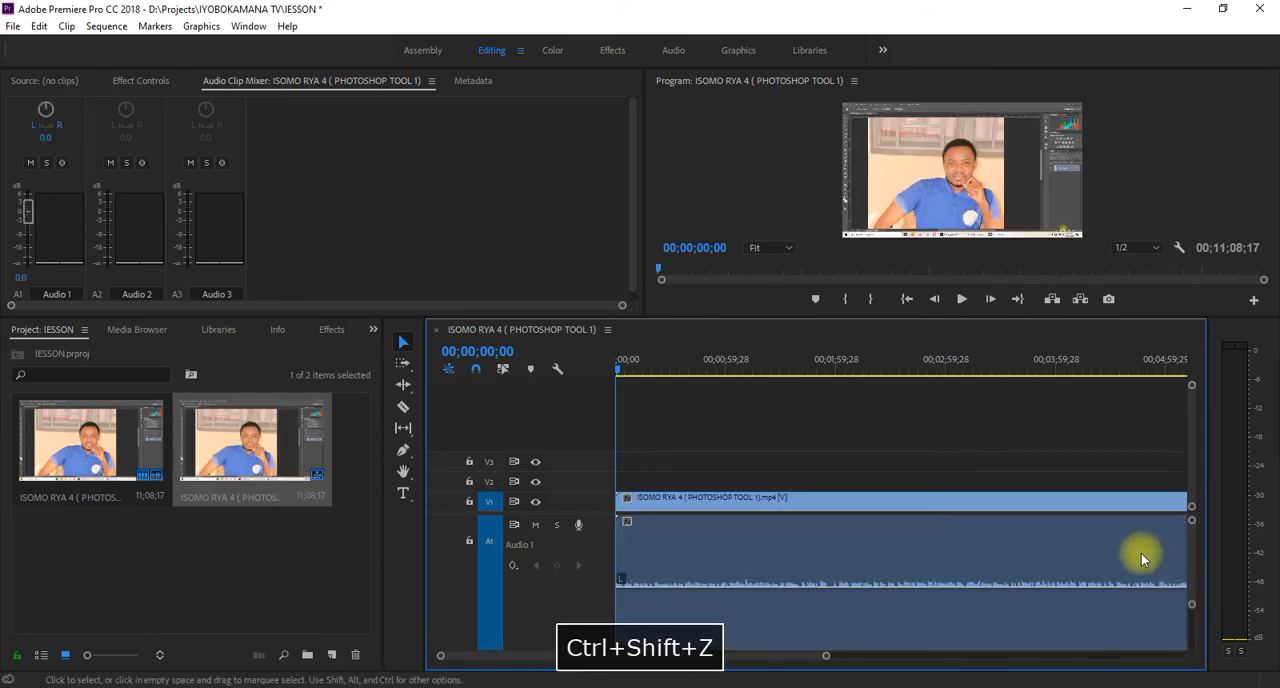
- Raise the clip's volume line on the Audio 1 track to 6.0 dB while the sequence plays
key(space)
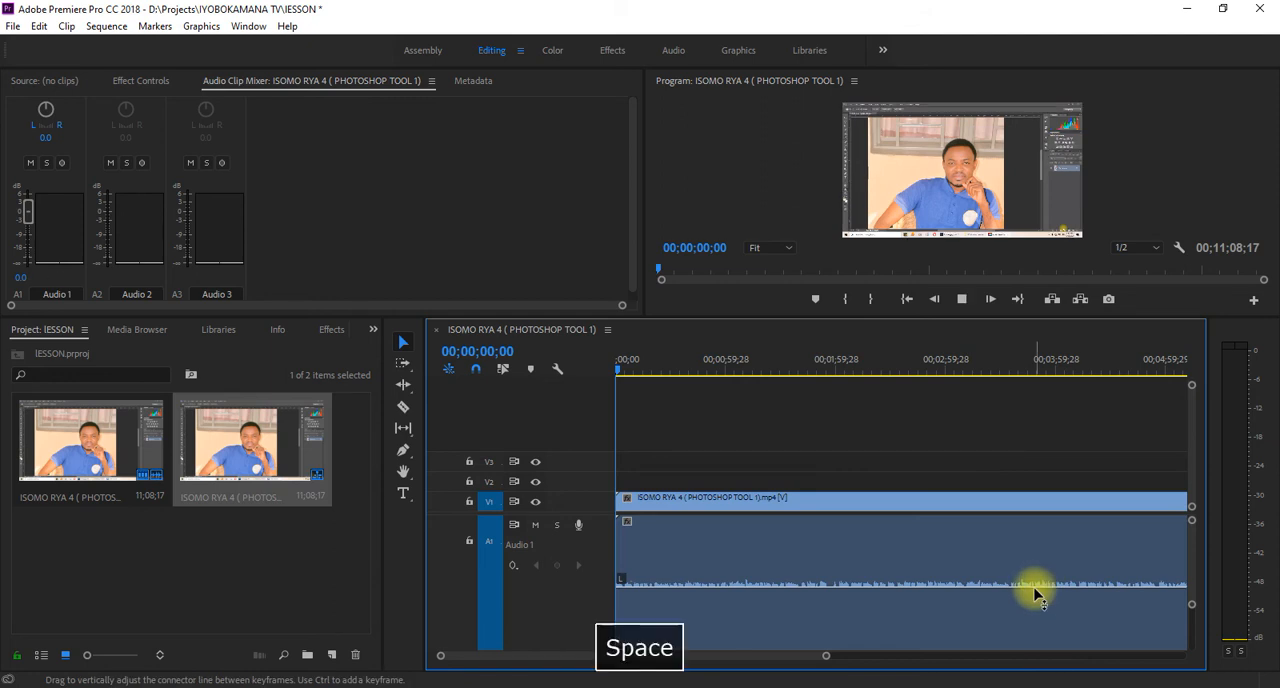
drag(1034, 591, 1034, 453)
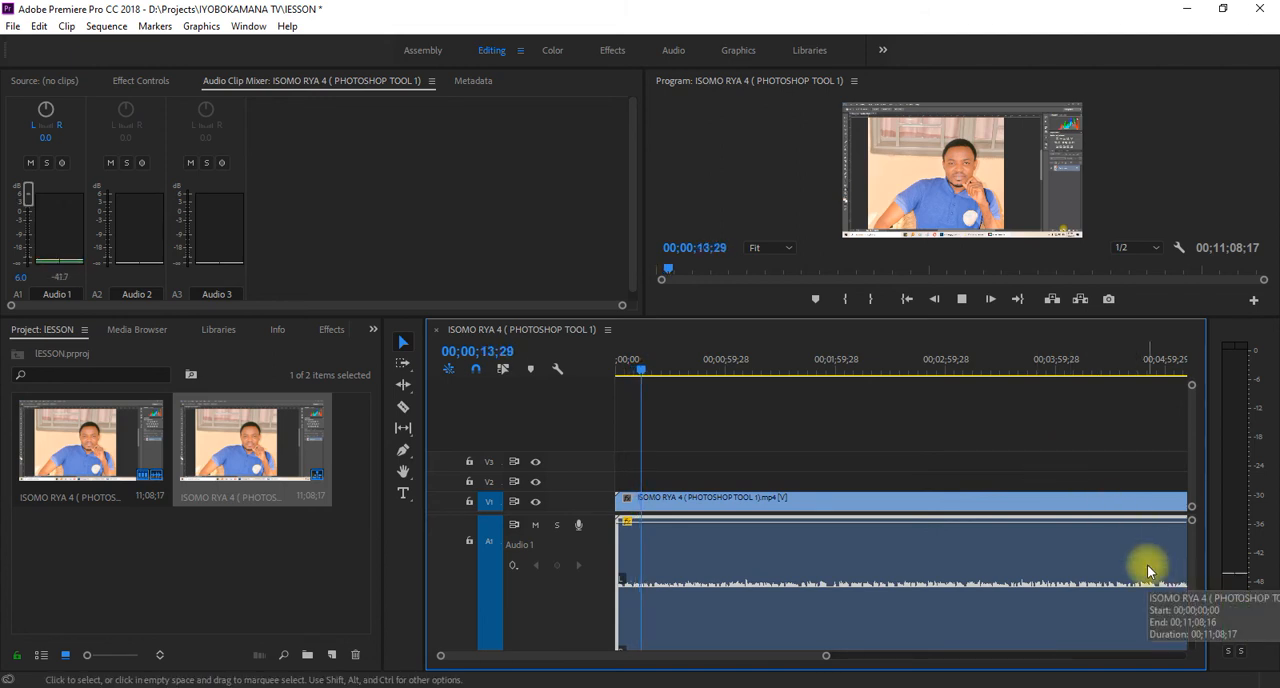
key(space)
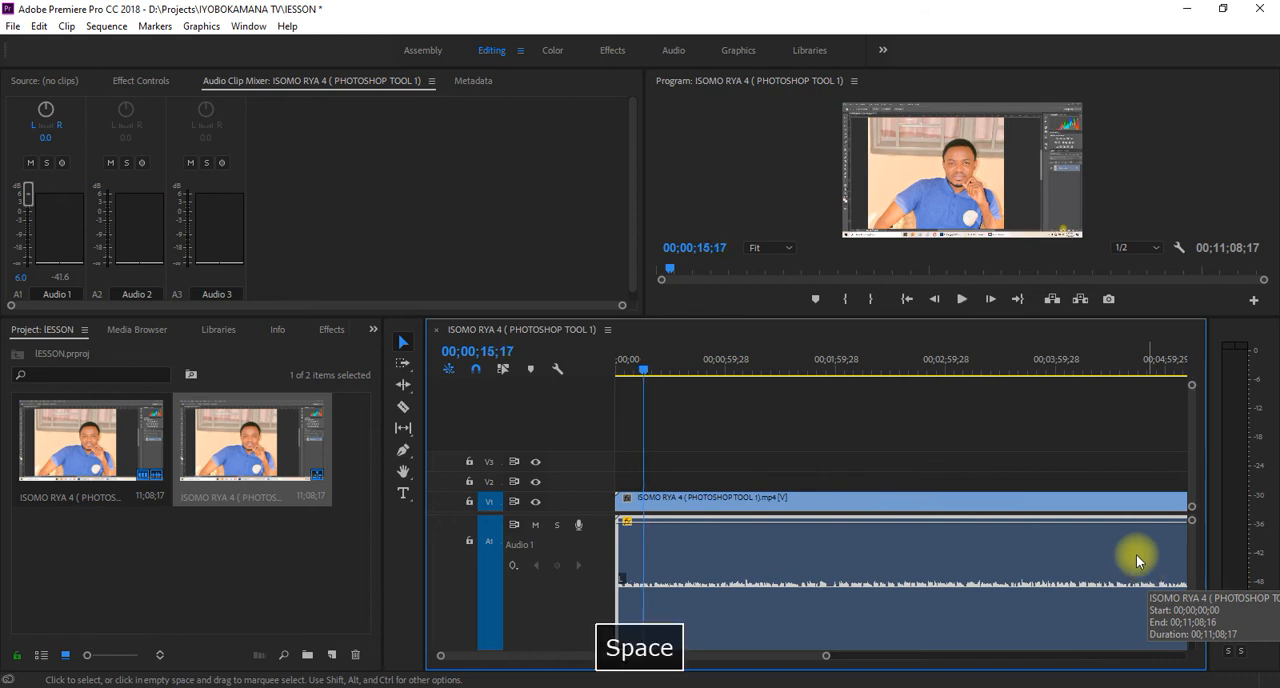
- Play the first seconds of the sequence from the start to listen to the raised volume
drag(640, 368, 545, 388)
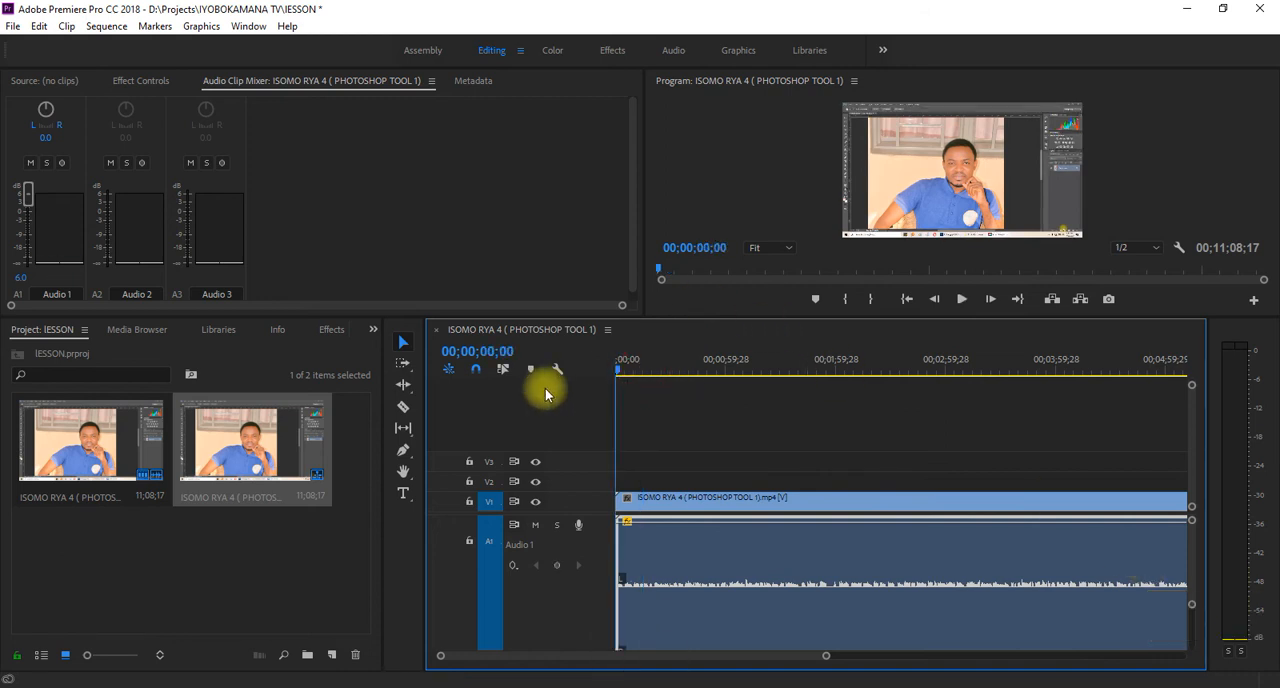
key(space)
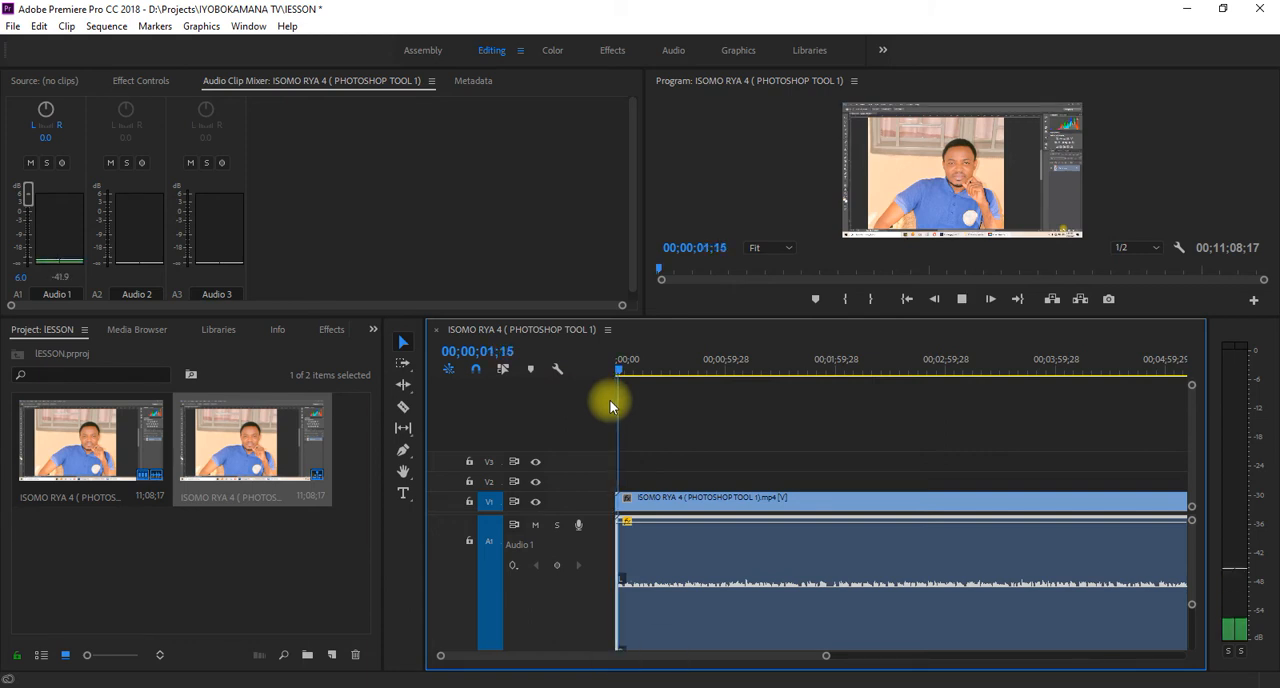
key(space)
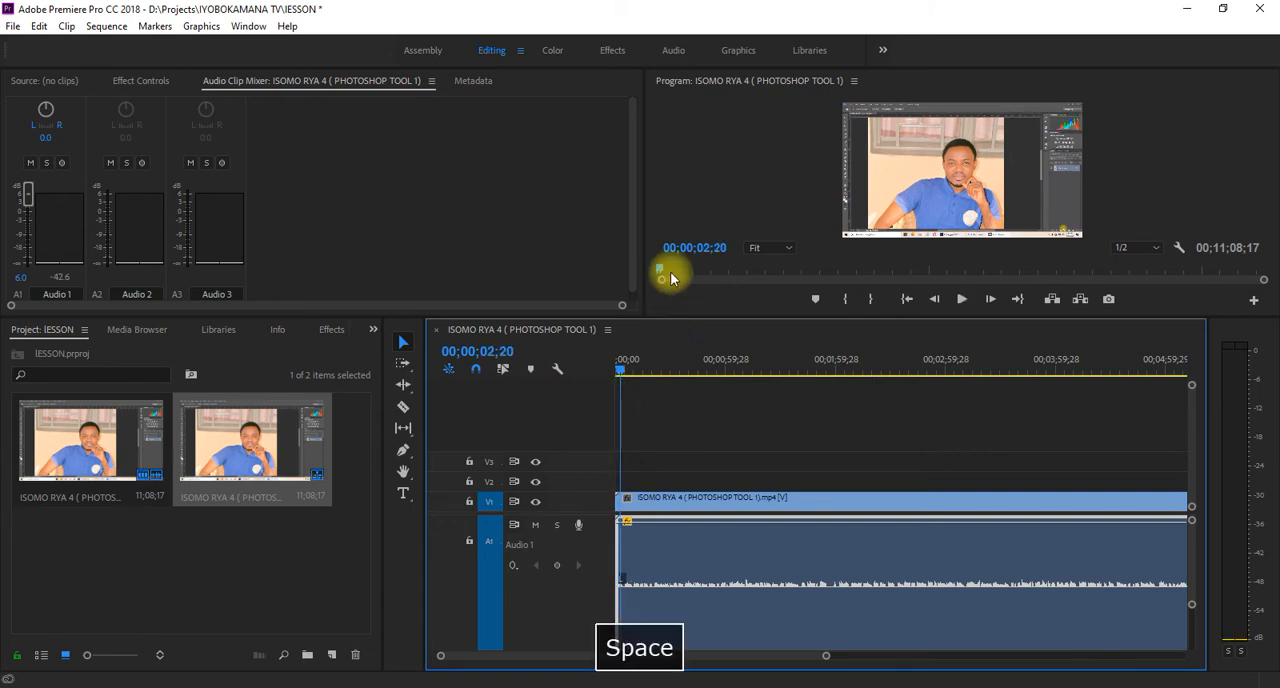
- Adjust the audio clip's gain by 4 dB and play the sequence briefly to hear the change
right_click(850, 580)
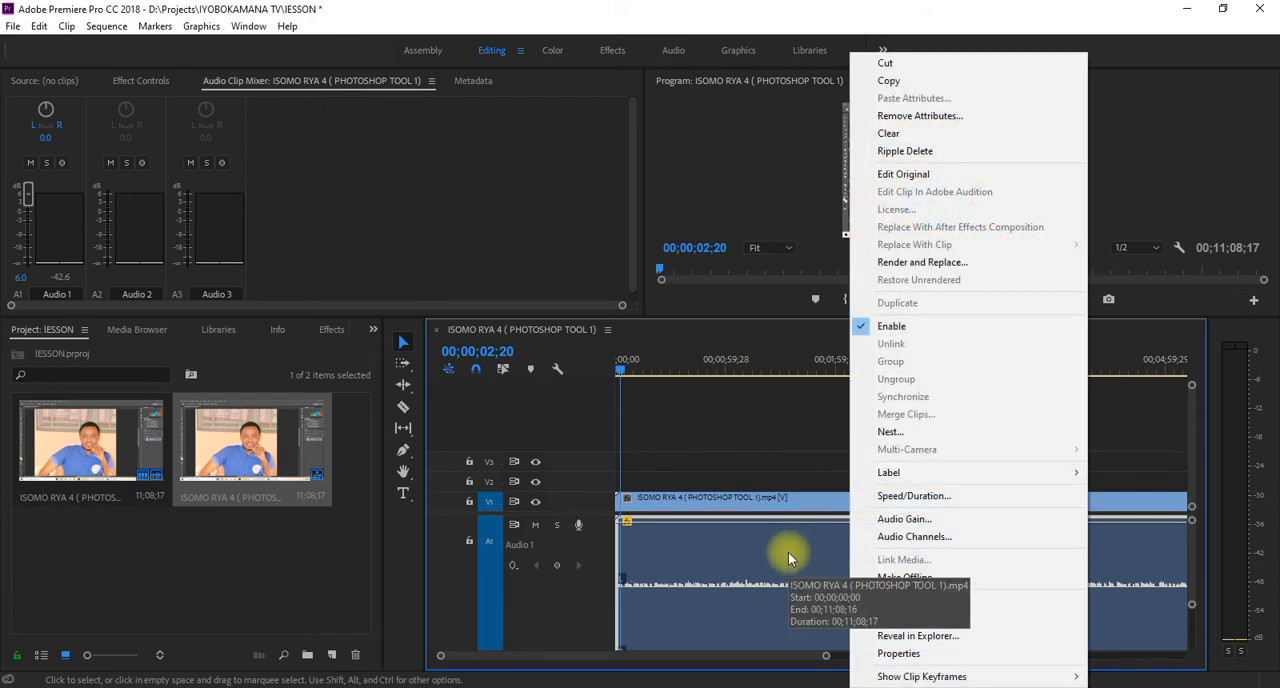
click(903, 520)
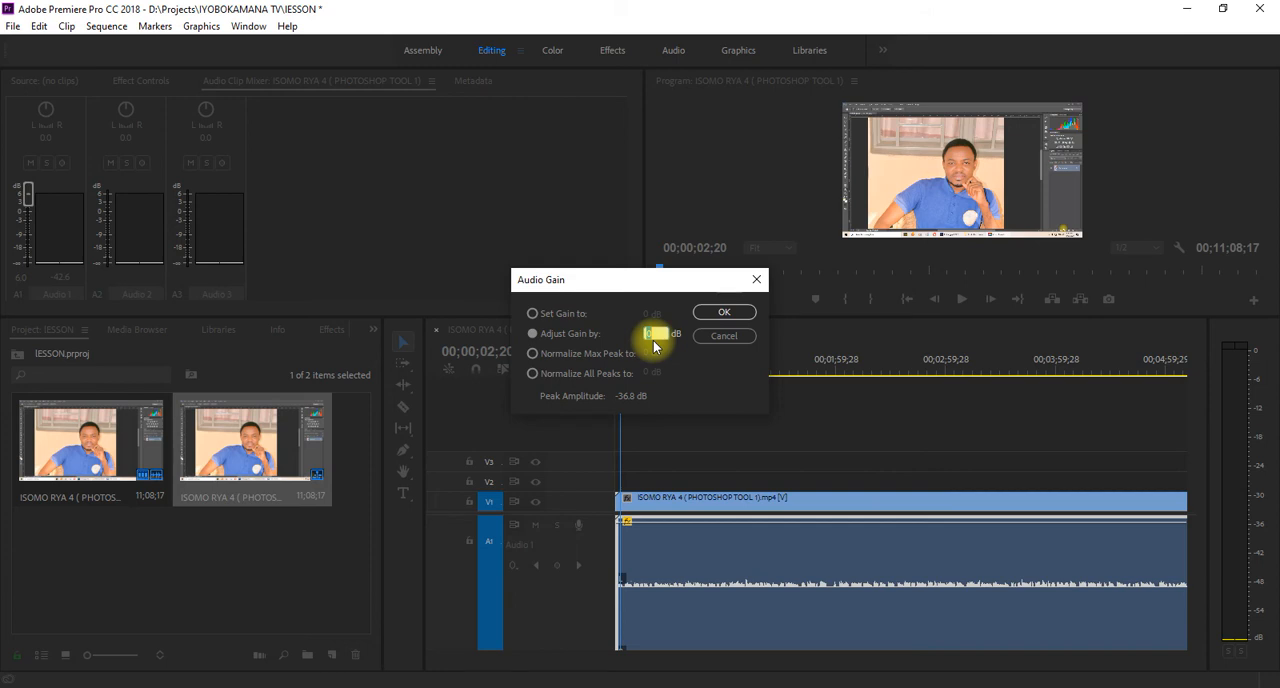
text(4)
key(Left)
text(-)
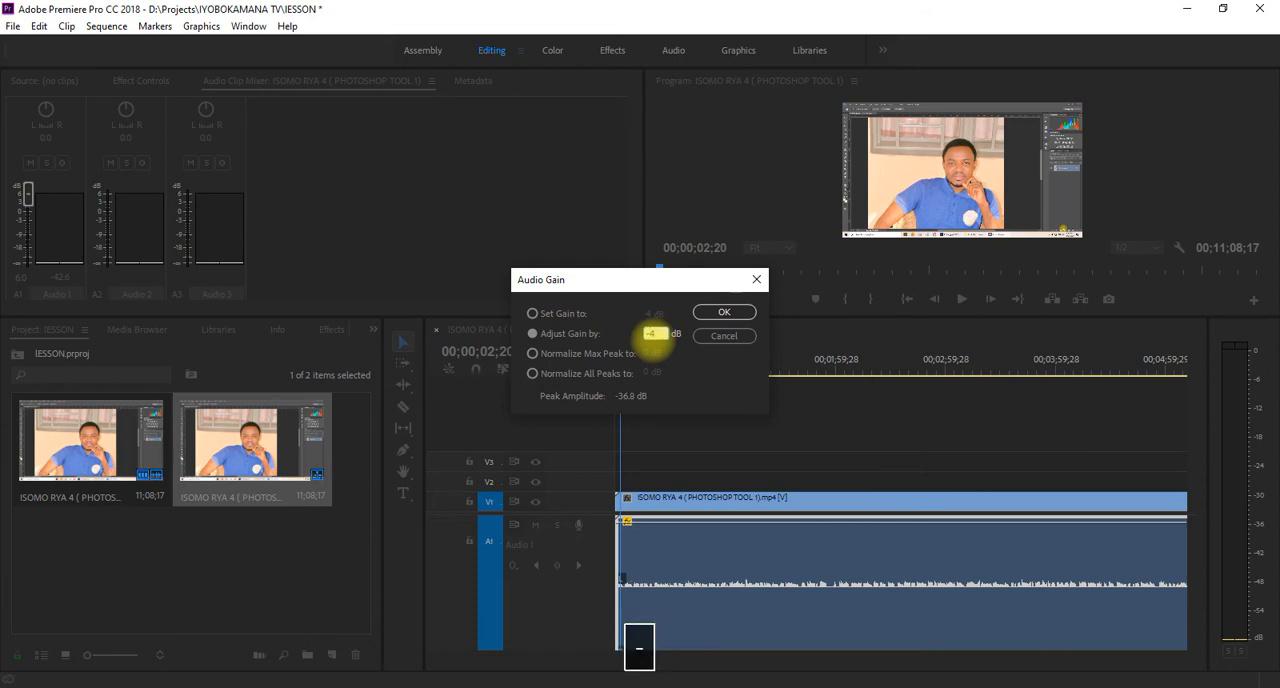
key(Right)
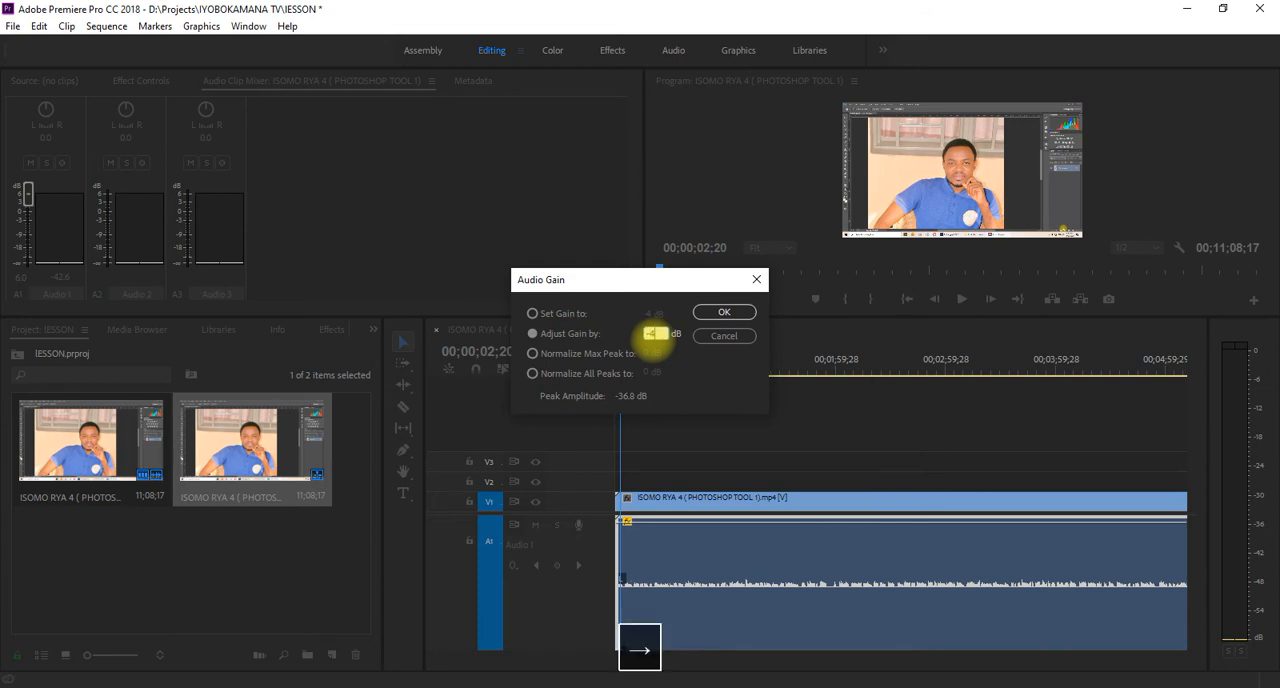
key(BackSpace)
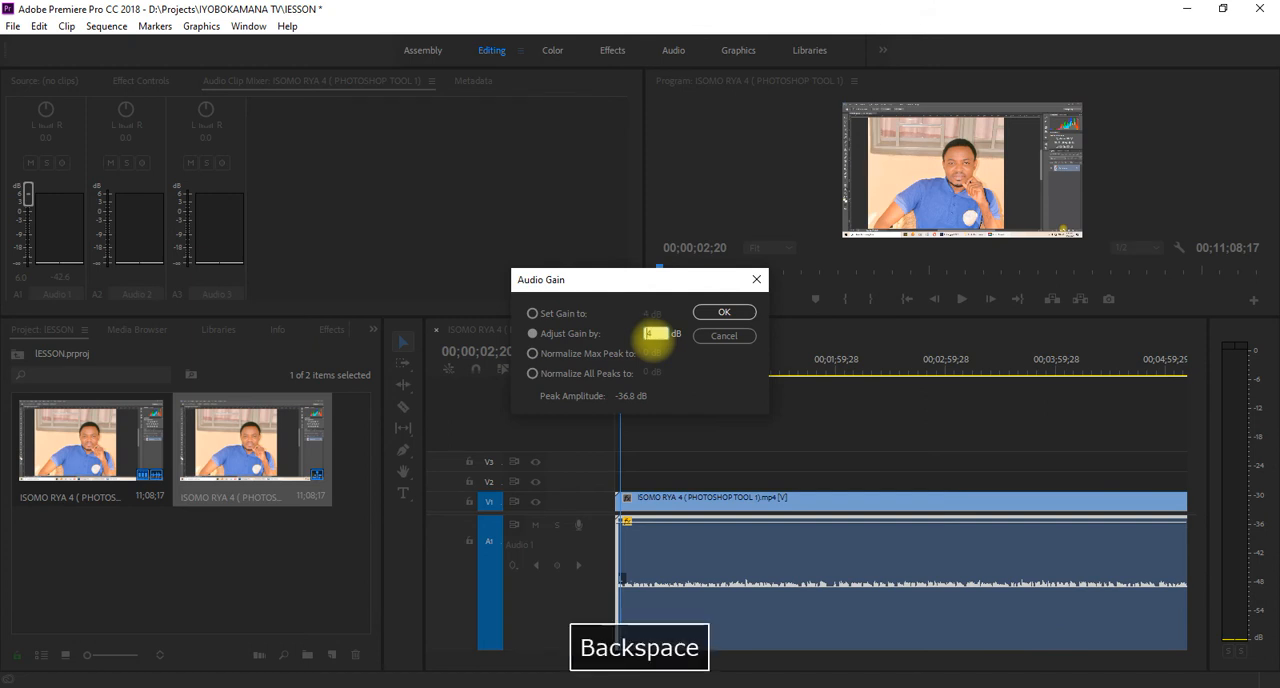
click(720, 316)
key(space)
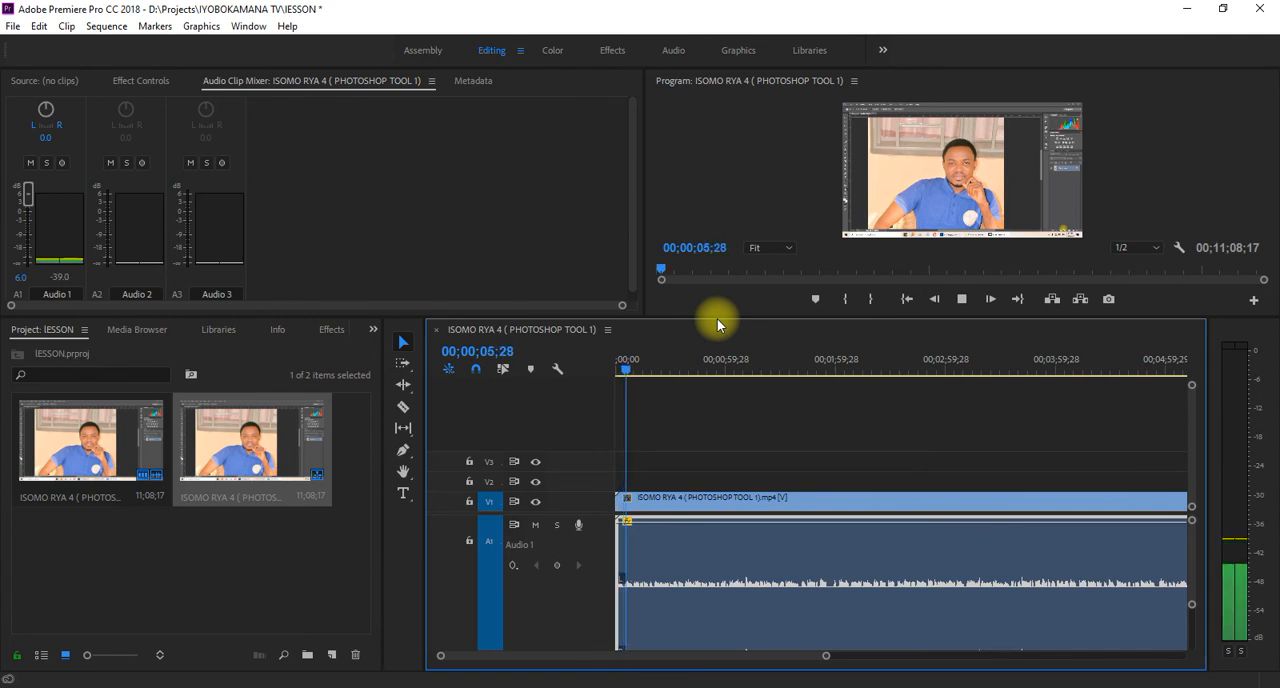
key(space)
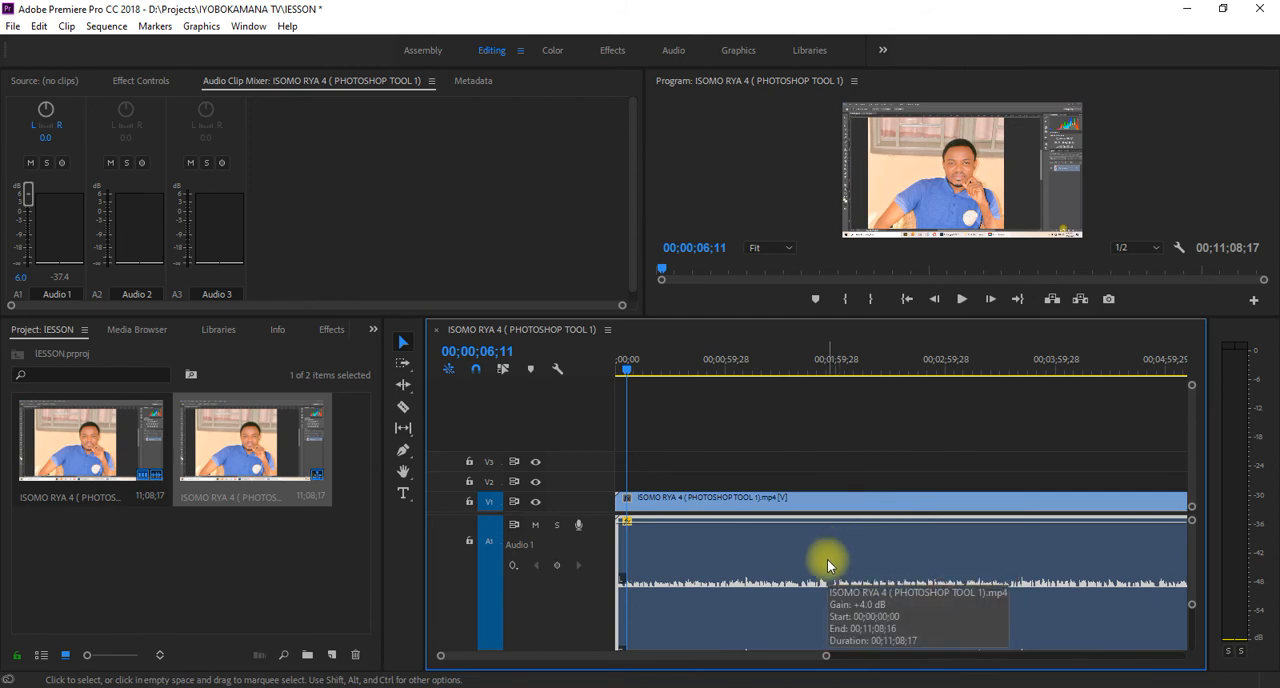
- Remove the right source from the clip's right audio channel and play the sequence with a reduced audio track height
right_click(828, 561)
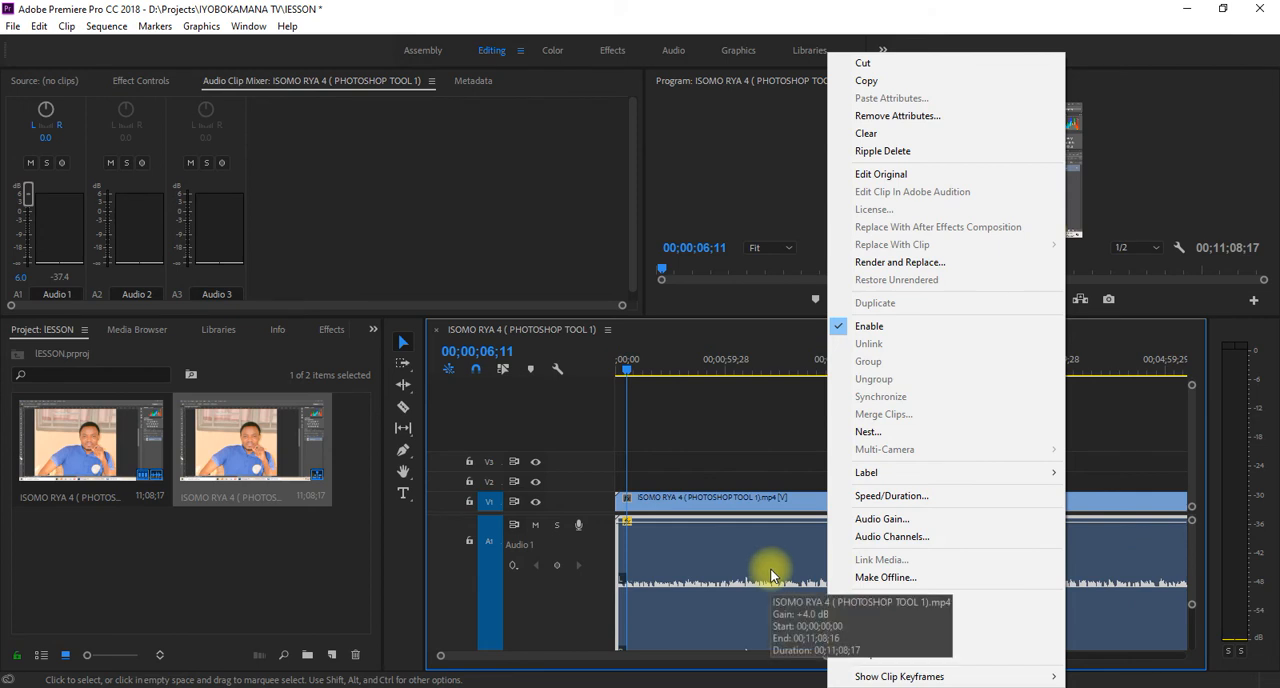
click(867, 541)
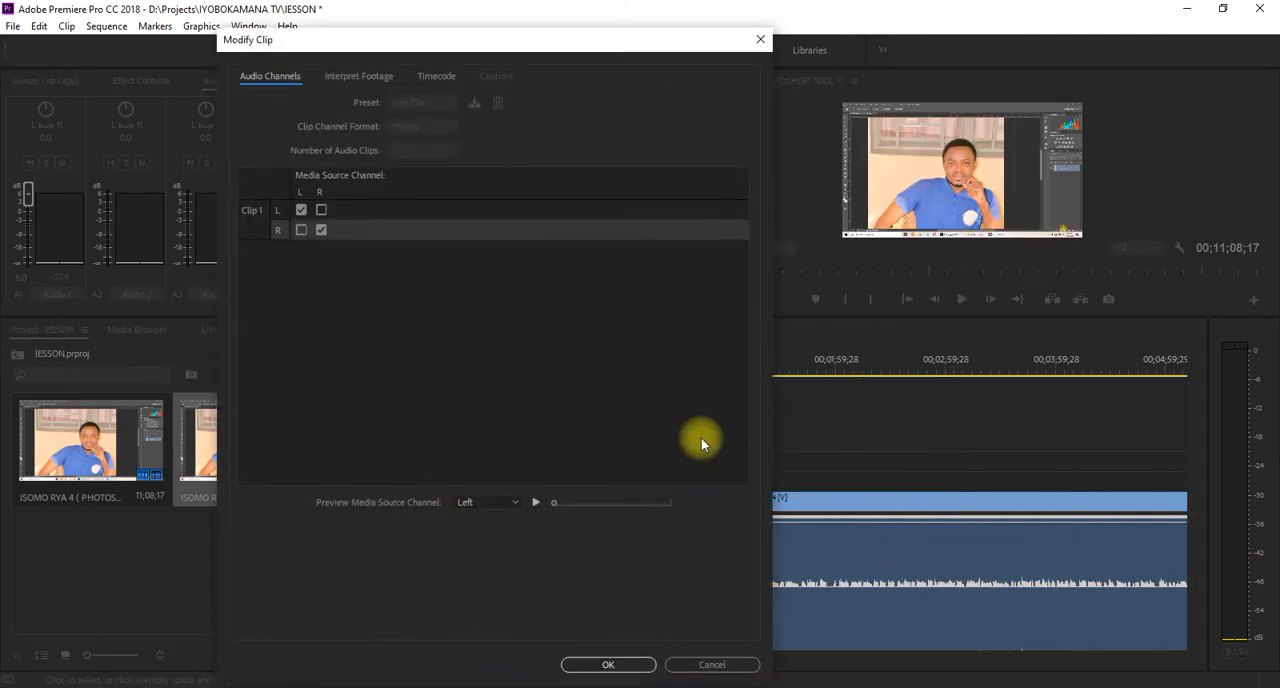
click(321, 230)
click(630, 664)
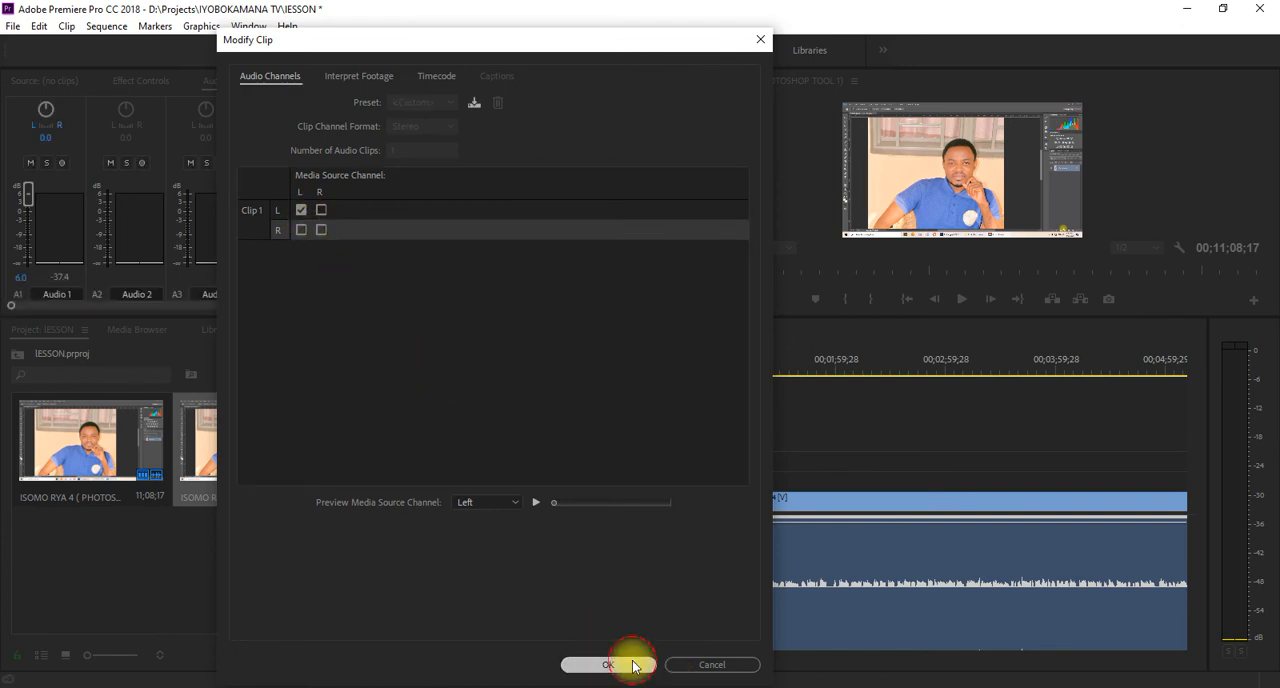
click(970, 300)
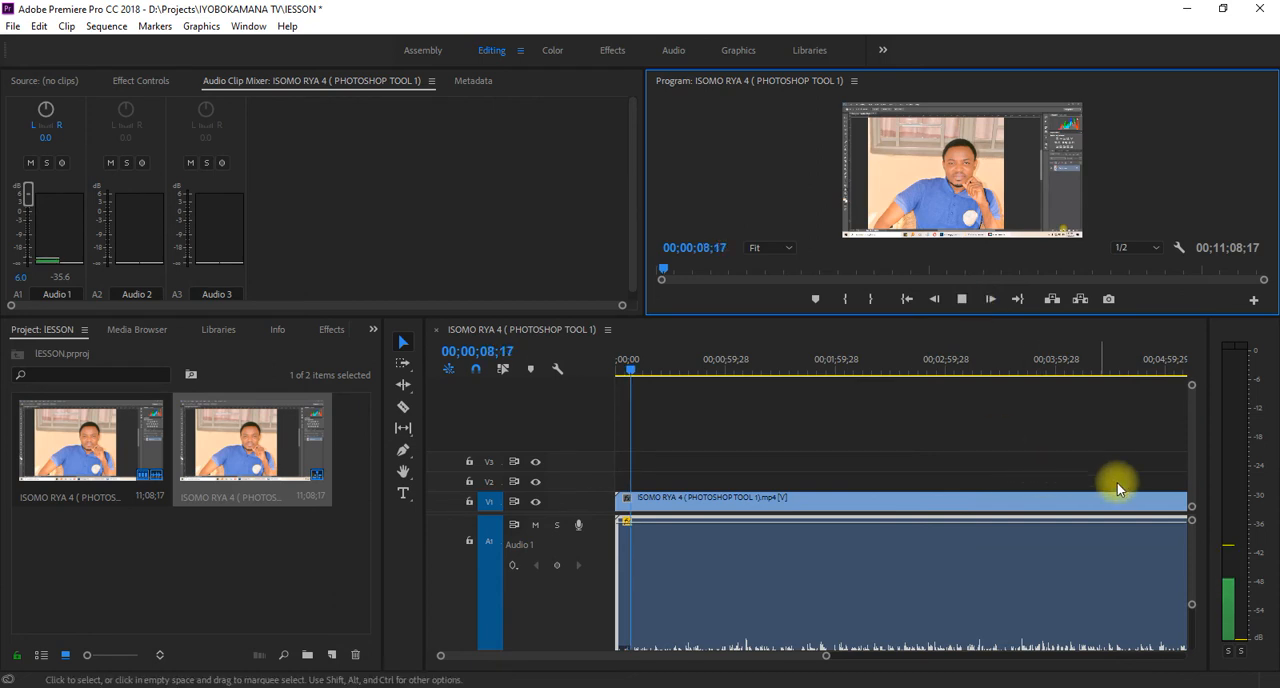
drag(1191, 609, 1191, 630)
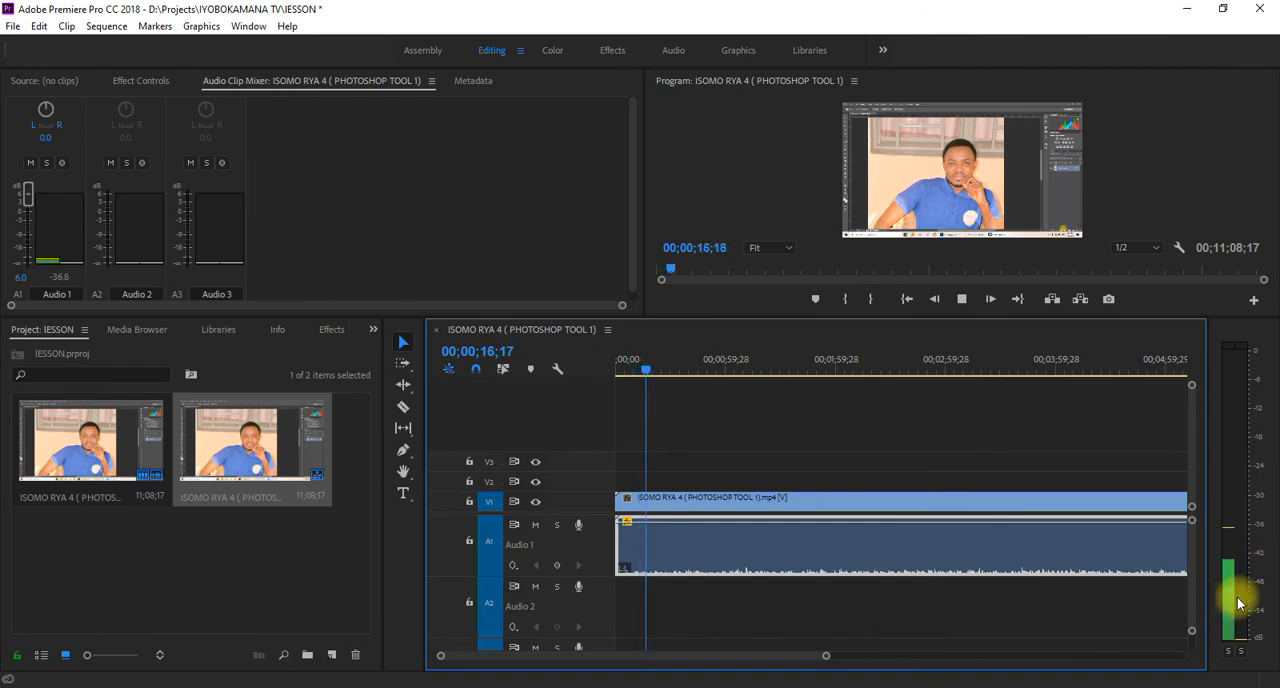
right_click(970, 536)
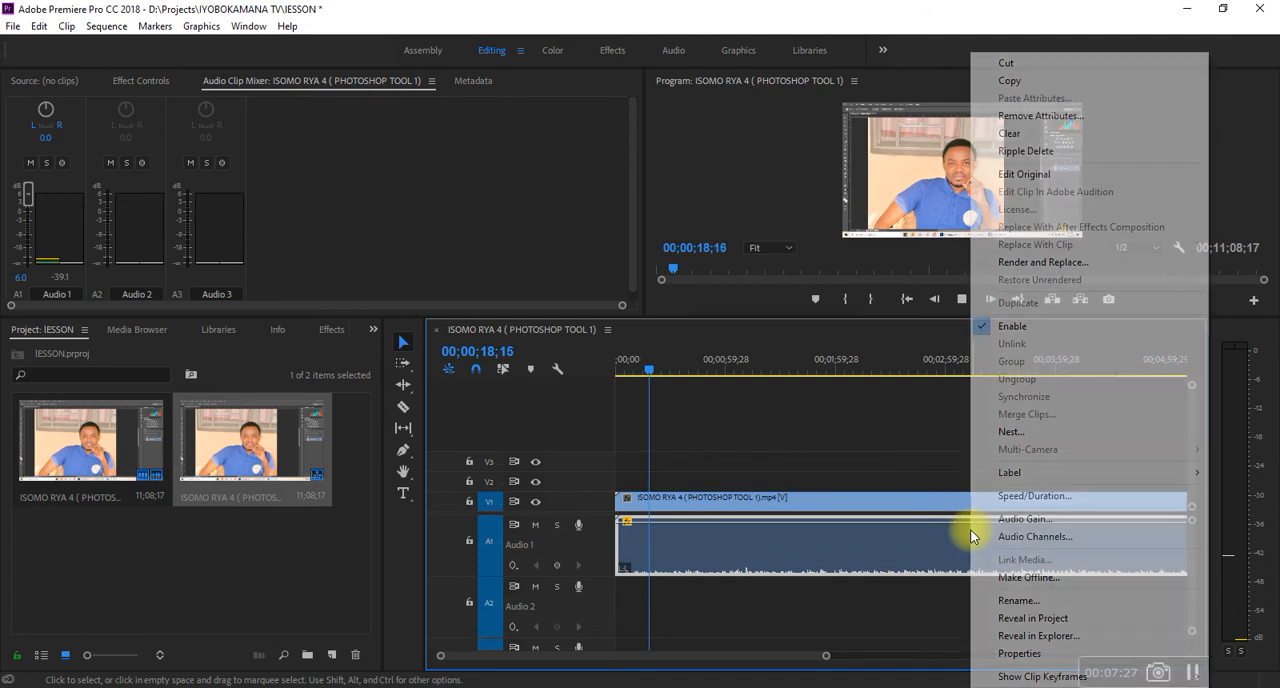
click(1022, 521)
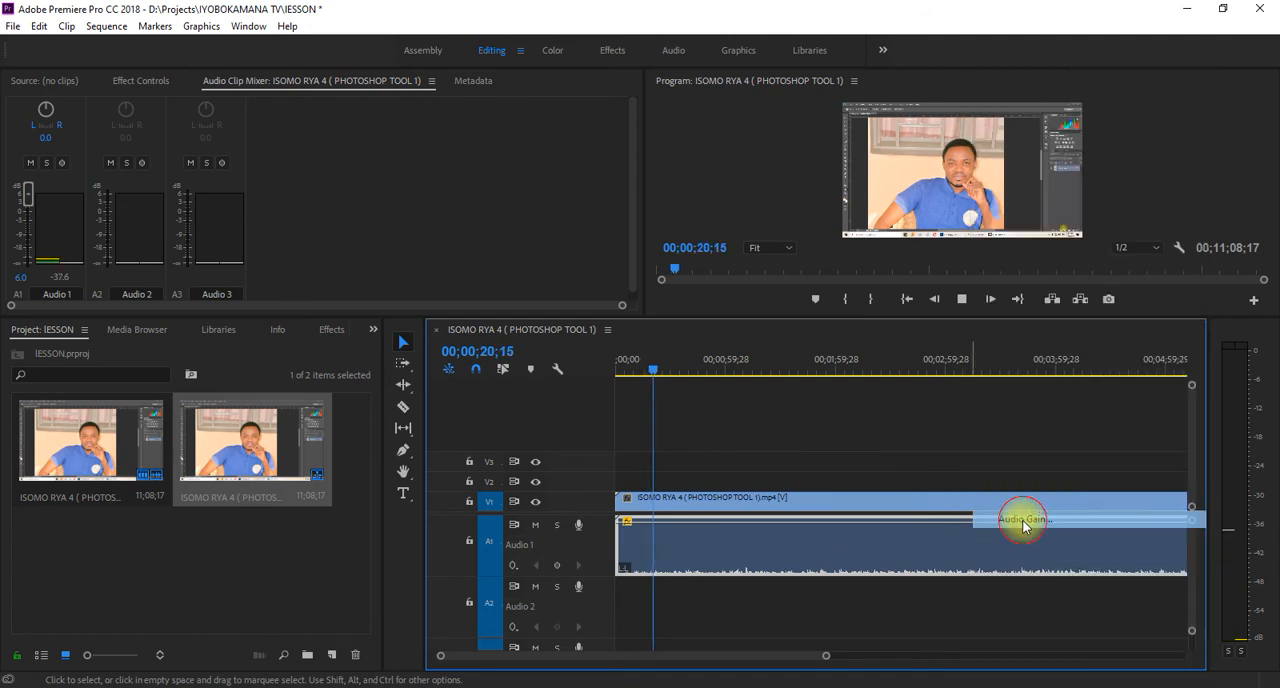
click(738, 341)
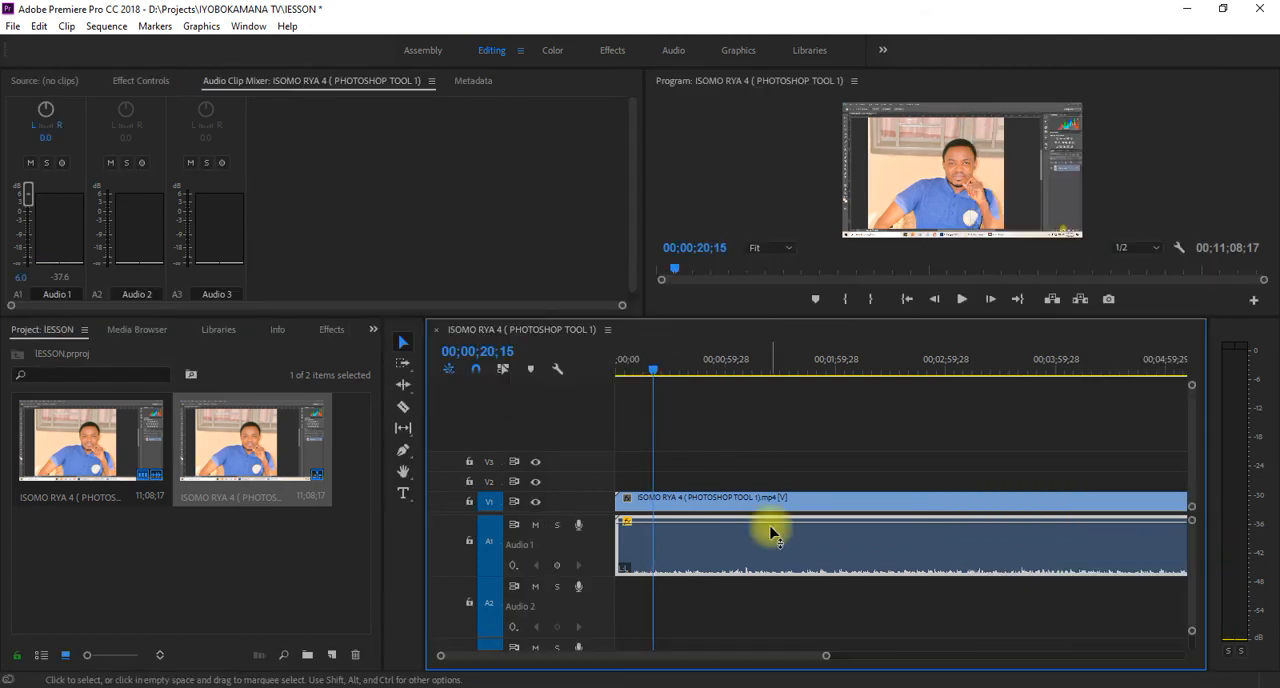
- Assign the right media source channel back to the clip's right audio channel
right_click(782, 538)
click(863, 538)
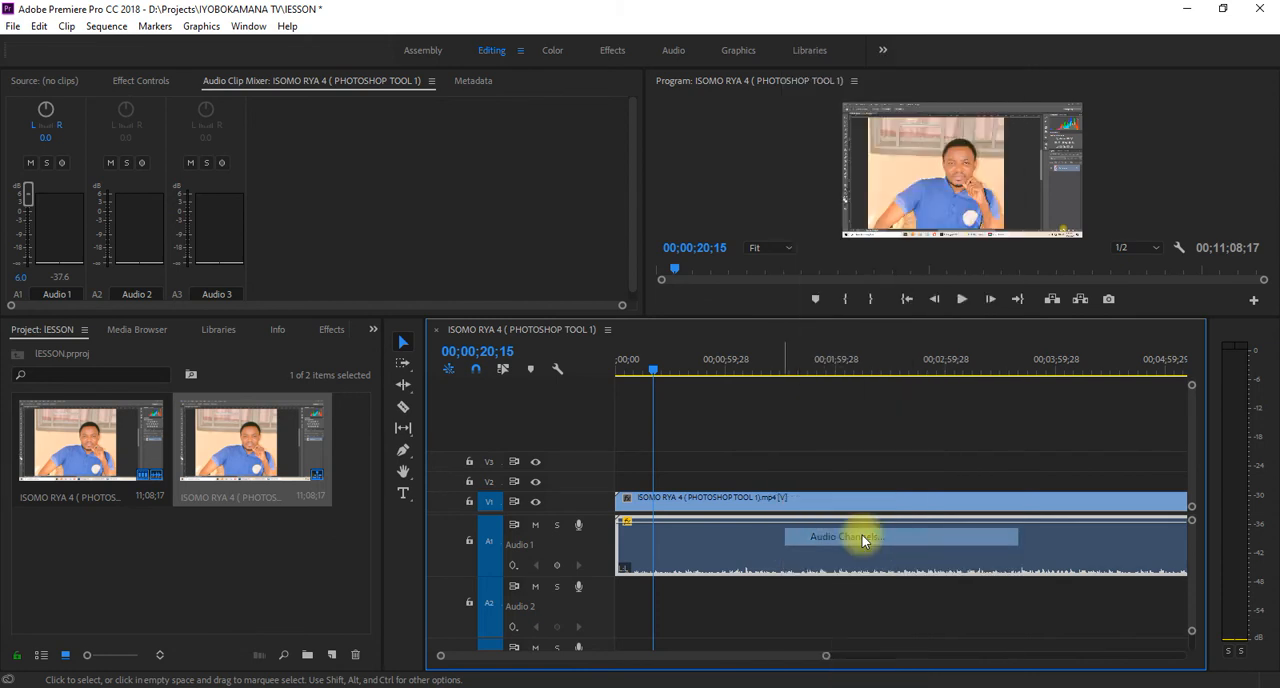
click(321, 230)
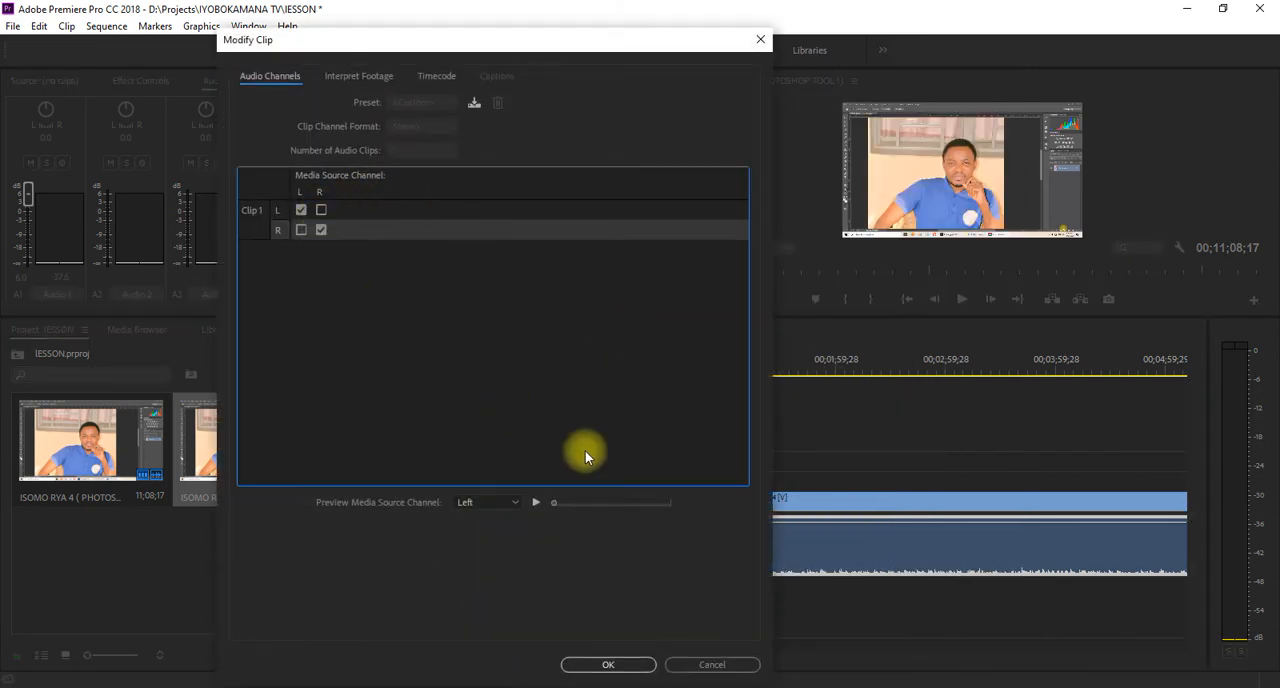
click(632, 665)
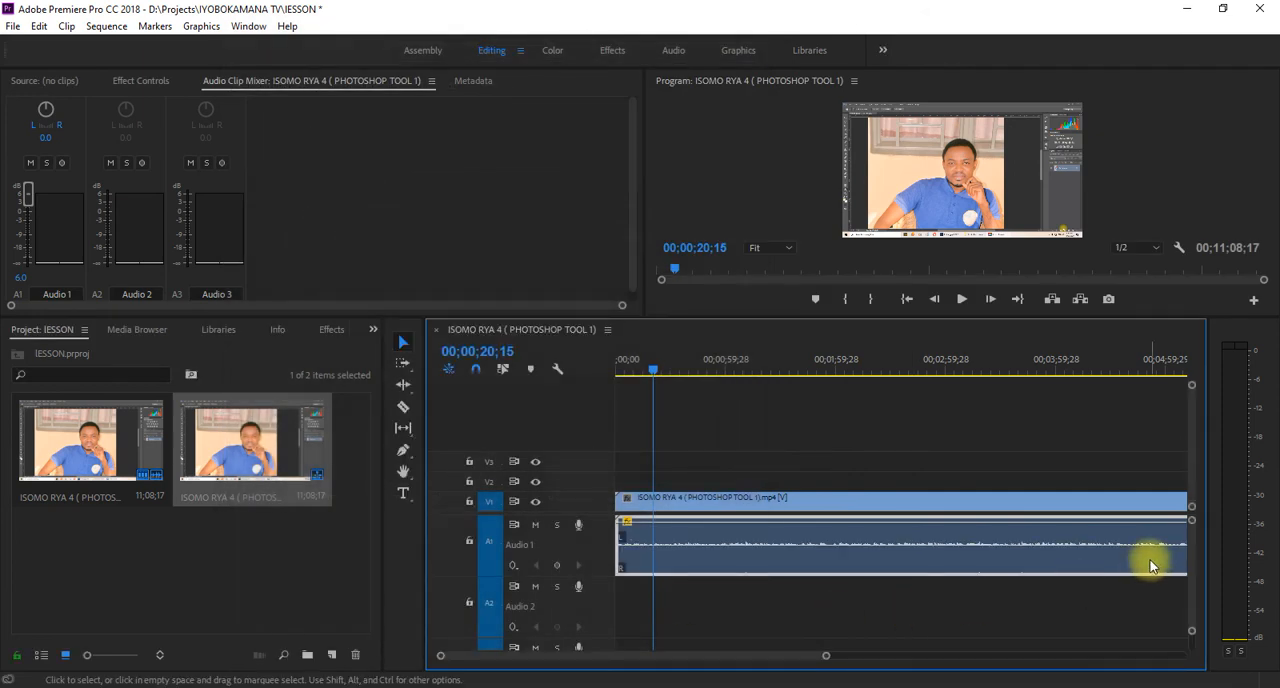
- Play the sequence briefly to hear both channels, and undo the last audio channel assignment
key(space)
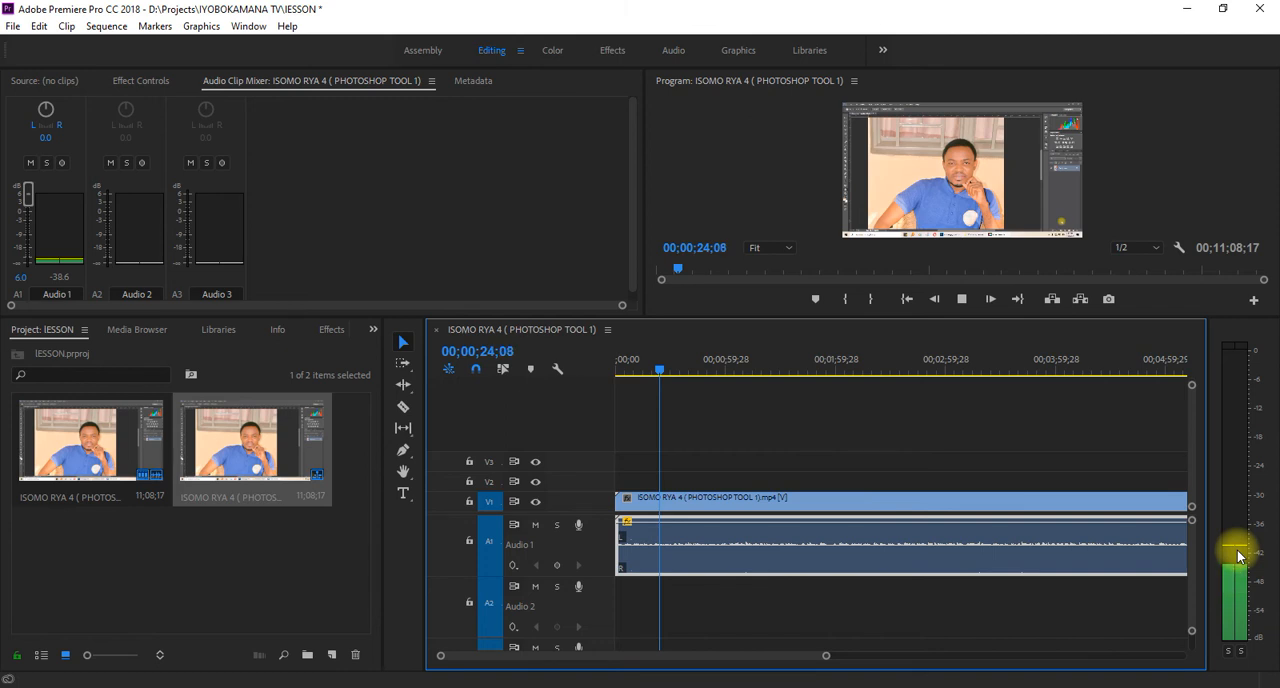
key(space)
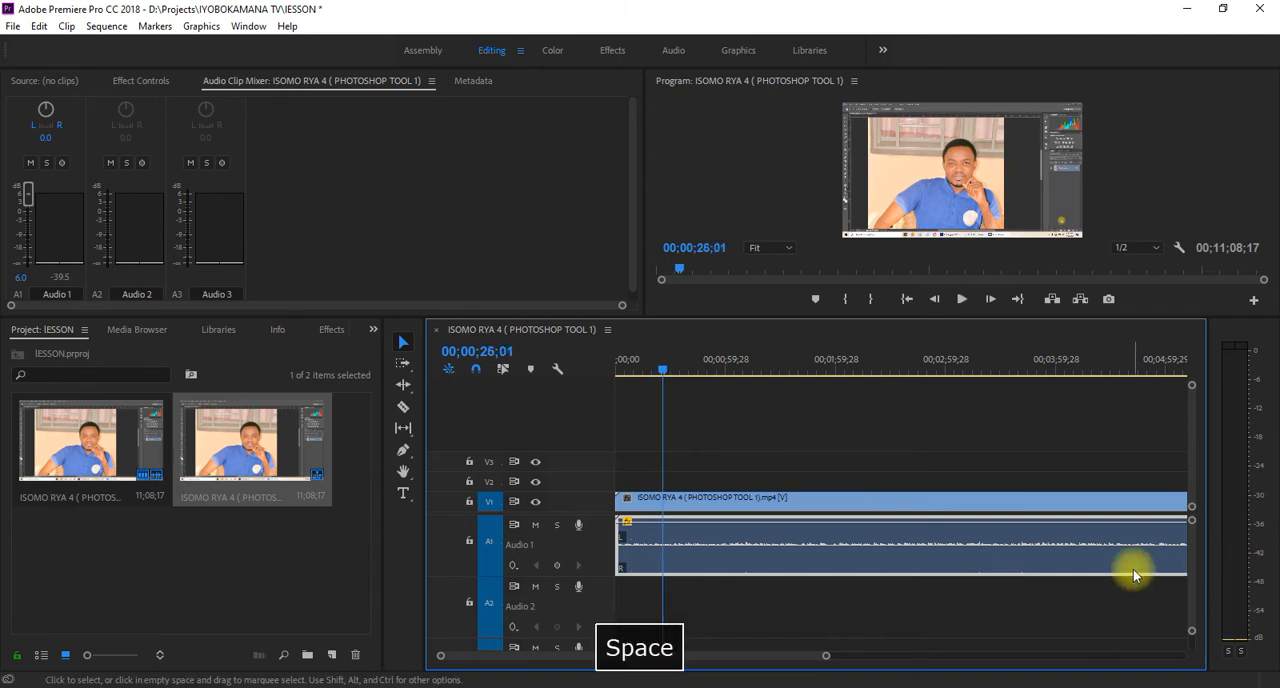
key(ctrl+z)
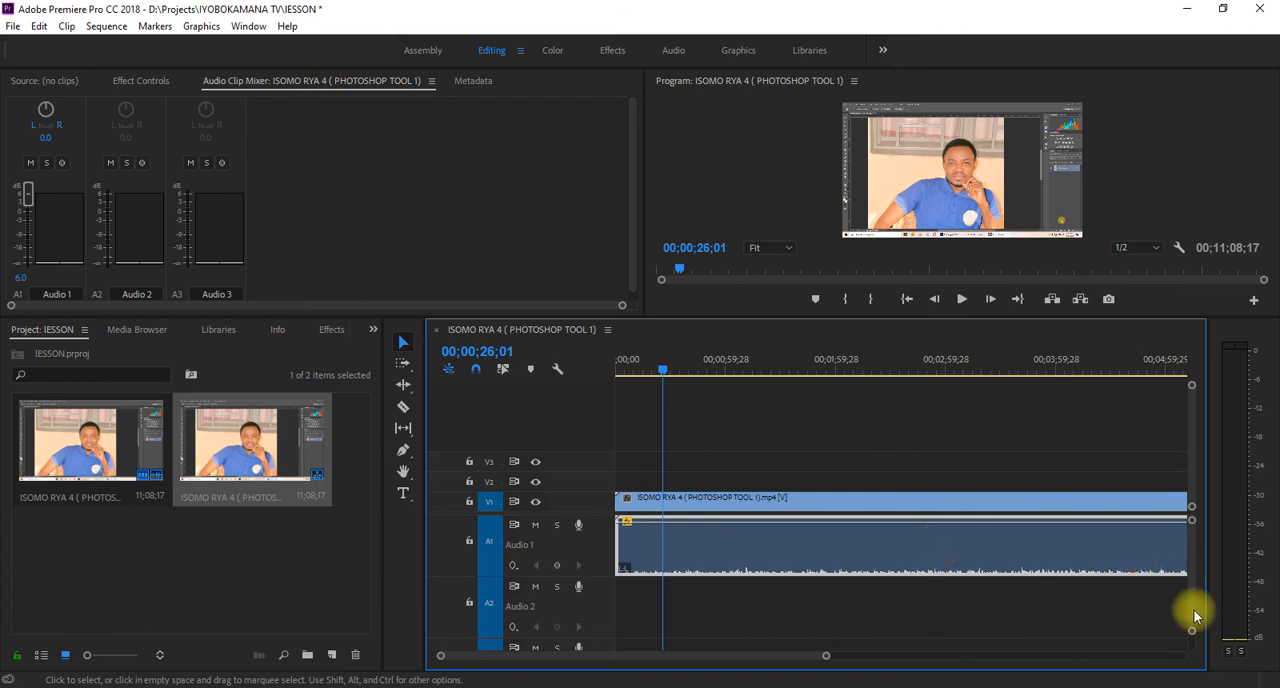
- Reduce the audio track heights and play the sequence briefly to hear the clip with only its left channel assigned
drag(1191, 637, 1193, 644)
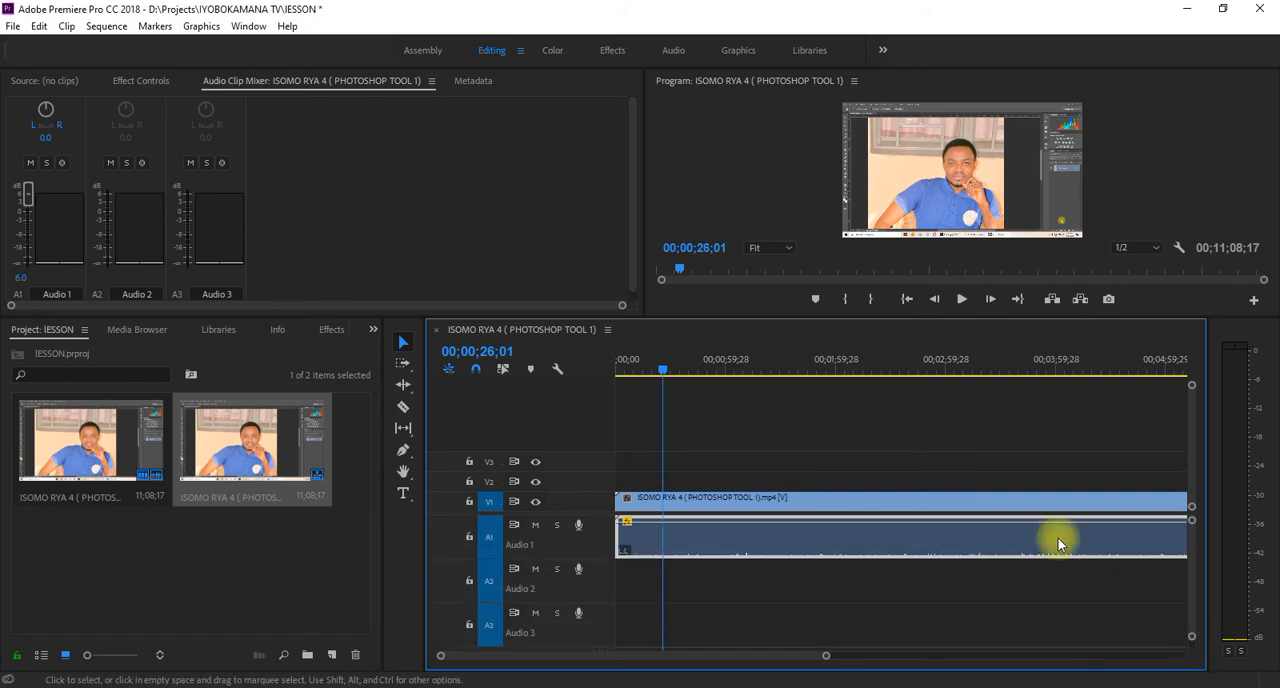
key(space)
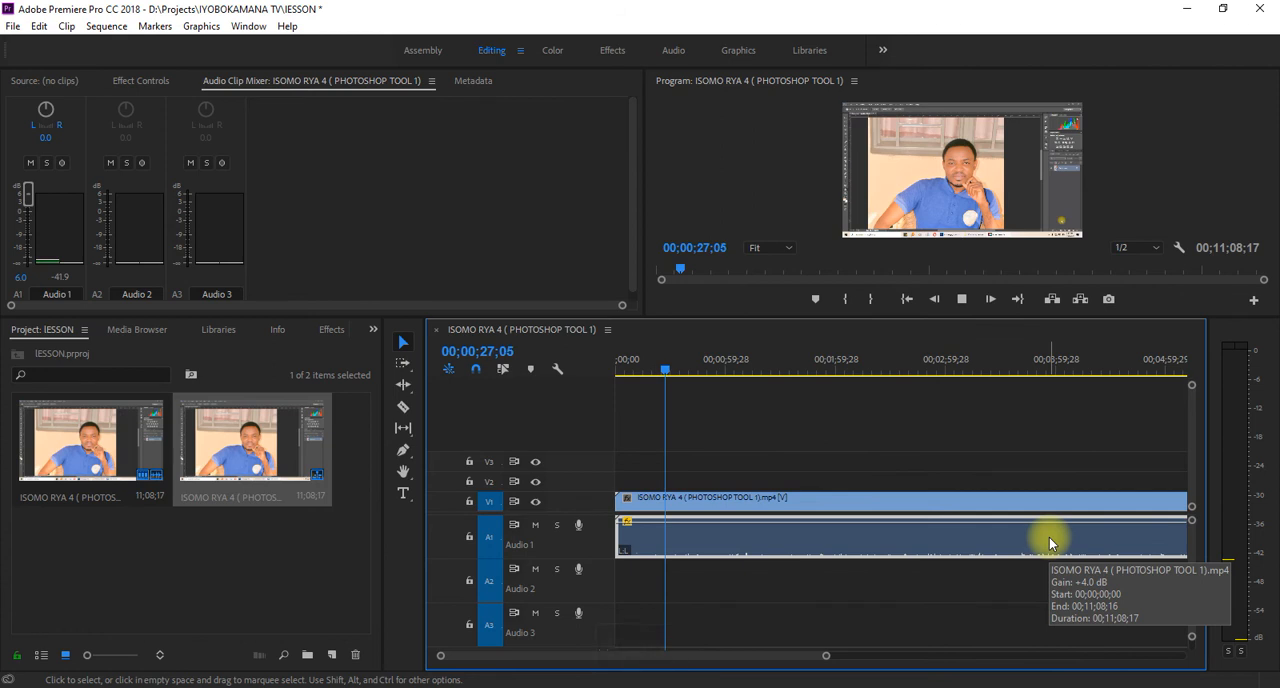
key(space)
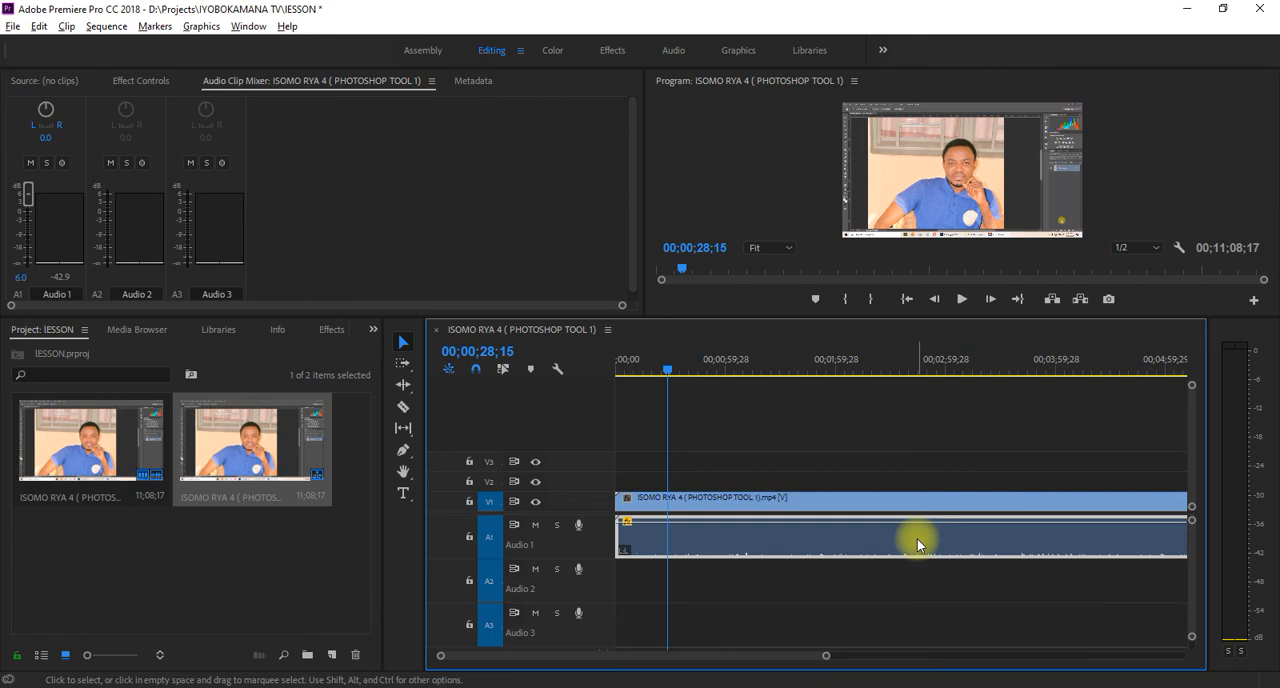
- Duplicate the audio clip from the Audio 1 track onto the Audio 2 track at the same start time
key(alt)
key(alt)
key(alt)
drag(917, 543, 920, 580)
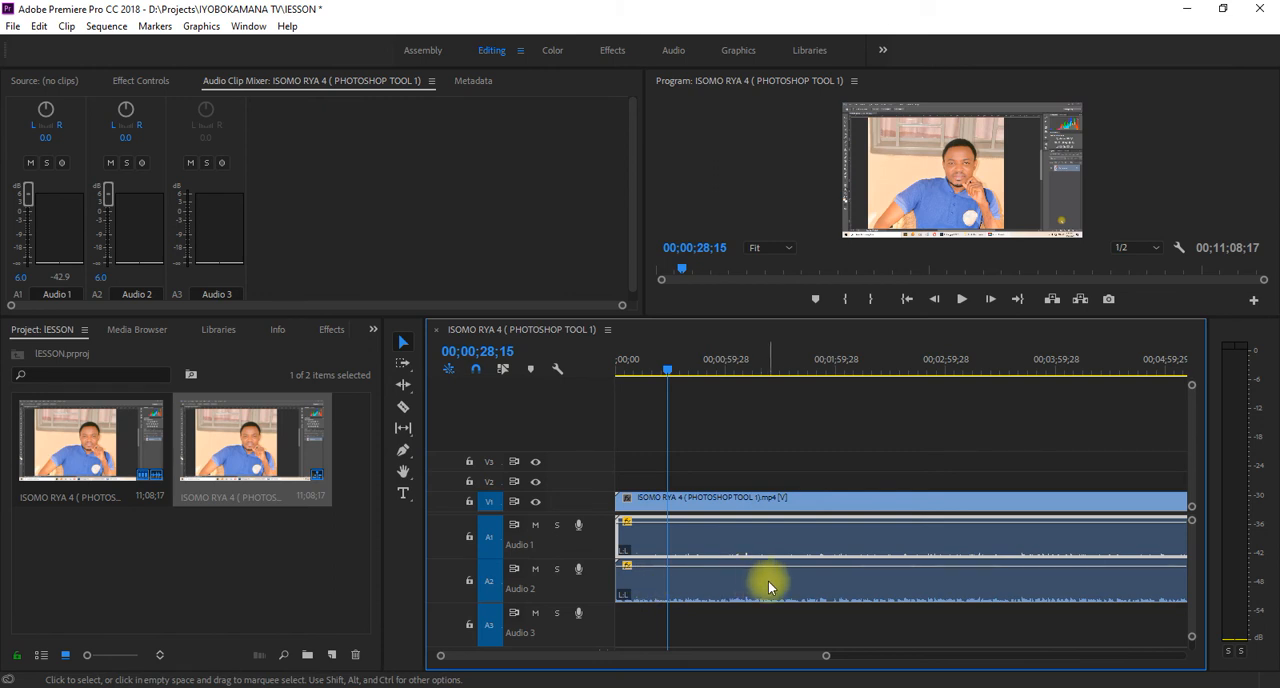
- Play short stretches of the sequence to hear the two stacked audio clips together
key(space)
key(space)
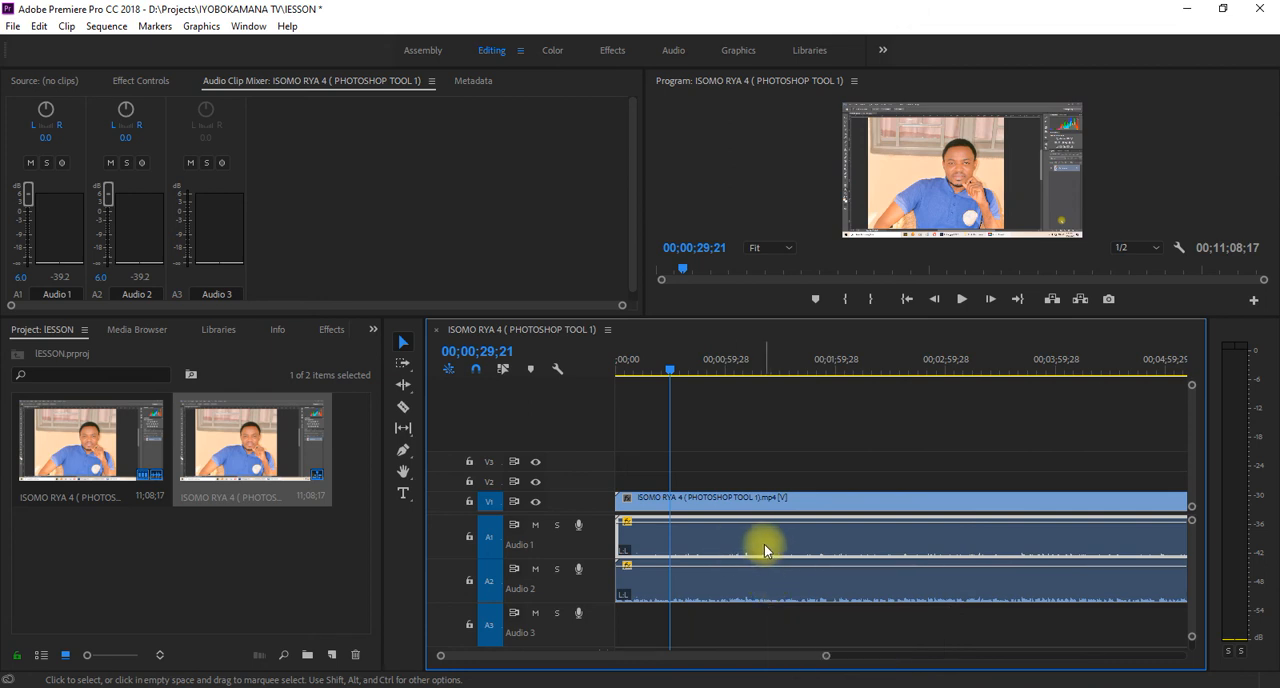
key(space)
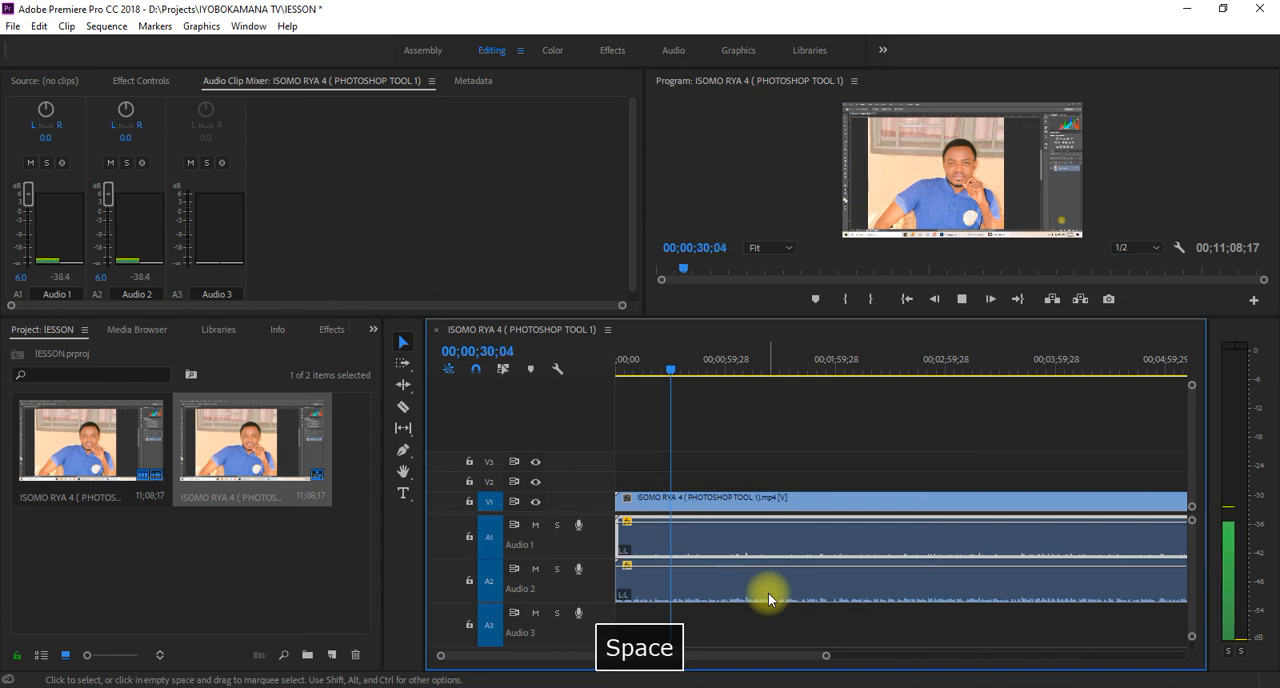
key(space)
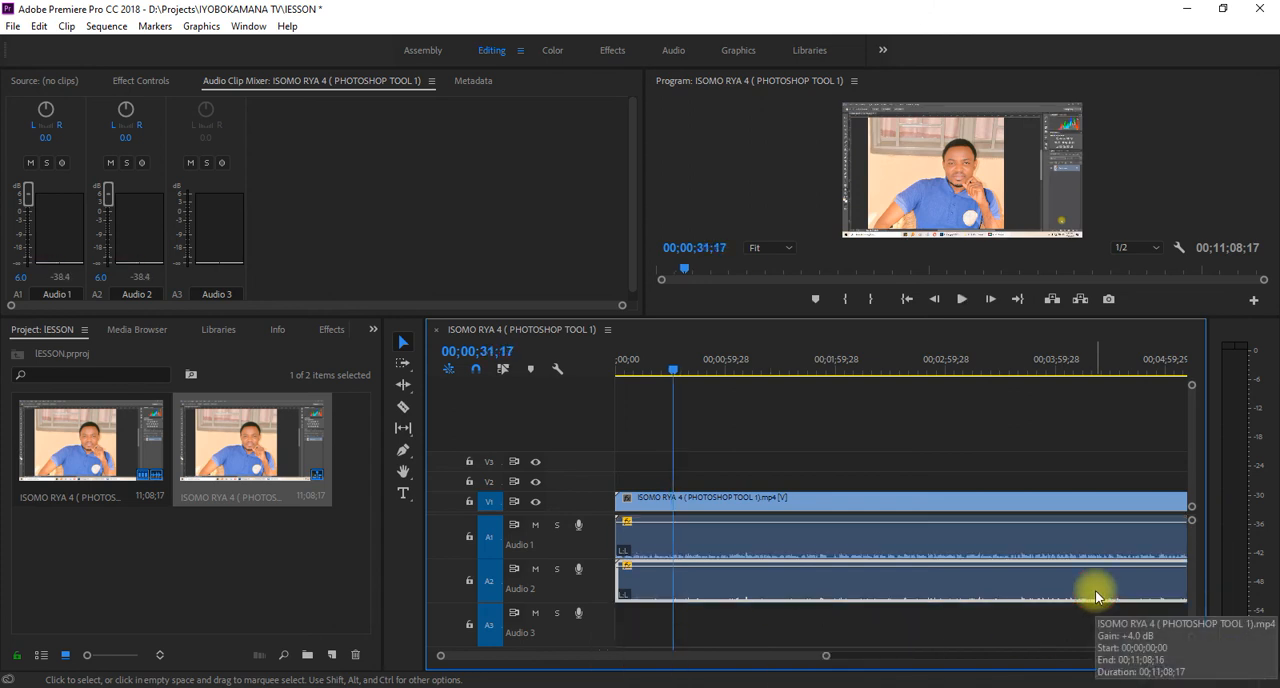
- Set the Audio 2 clip's left channel to use the right media source channel instead of the left
right_click(1095, 597)
click(988, 574)
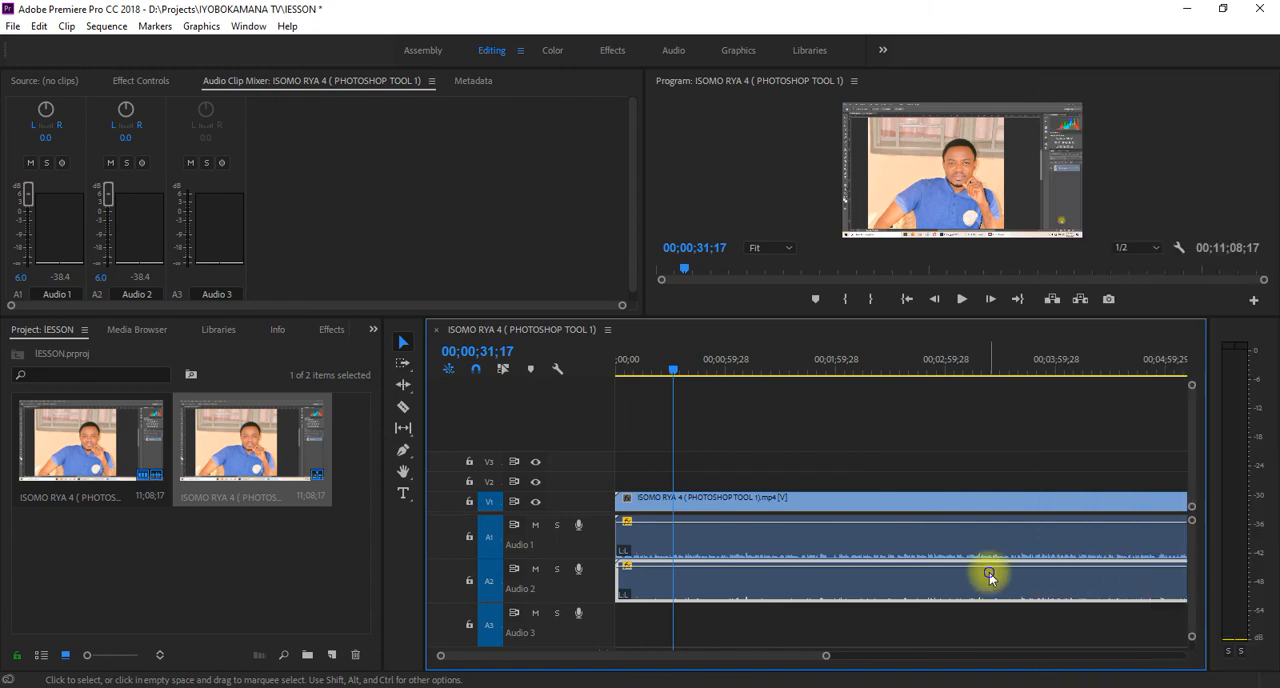
right_click(990, 578)
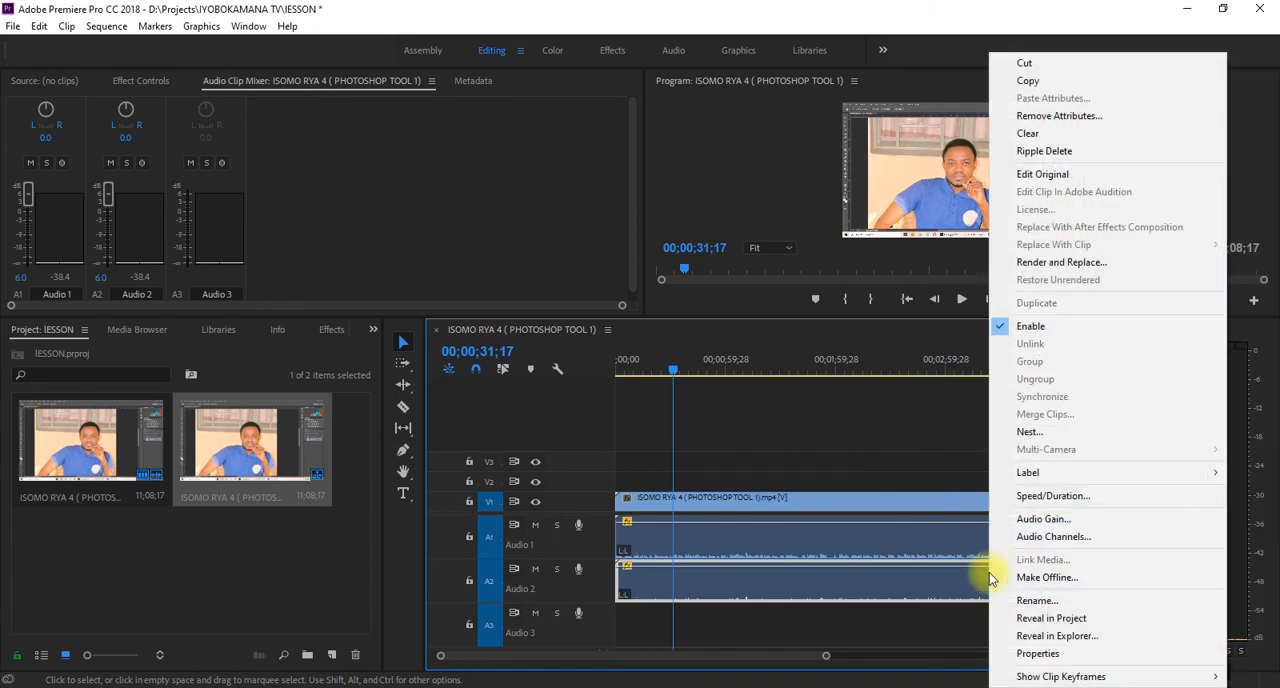
click(1060, 546)
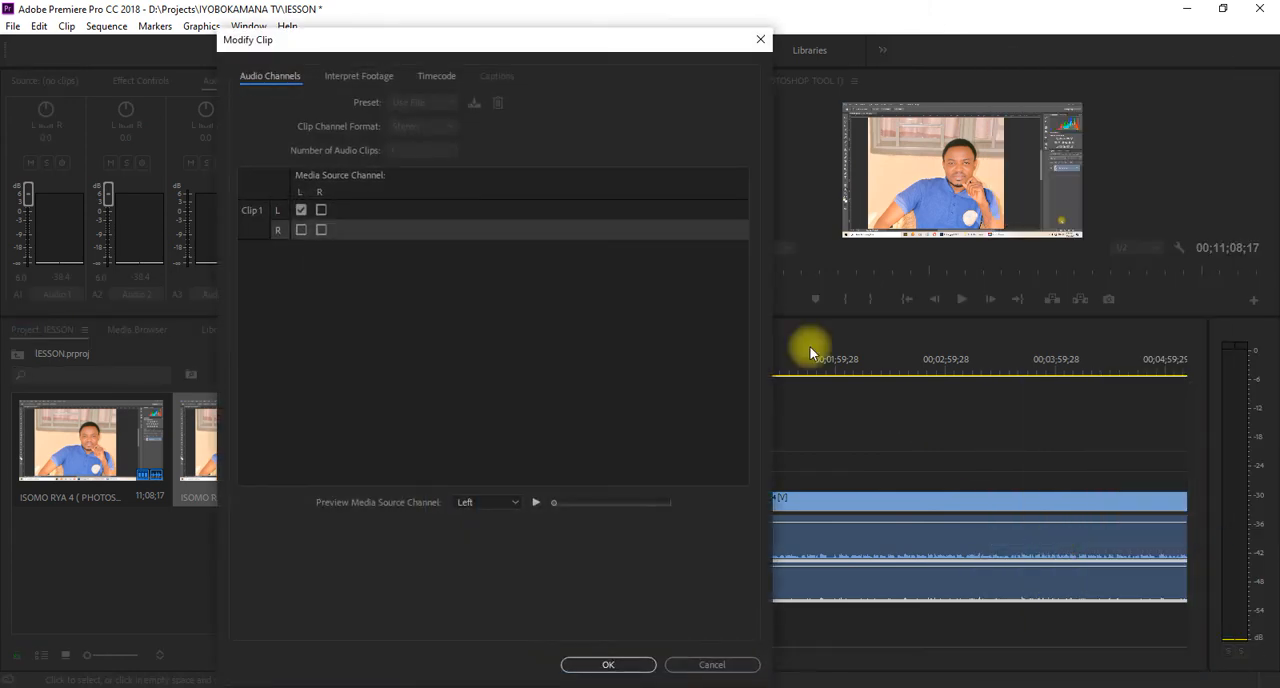
click(321, 210)
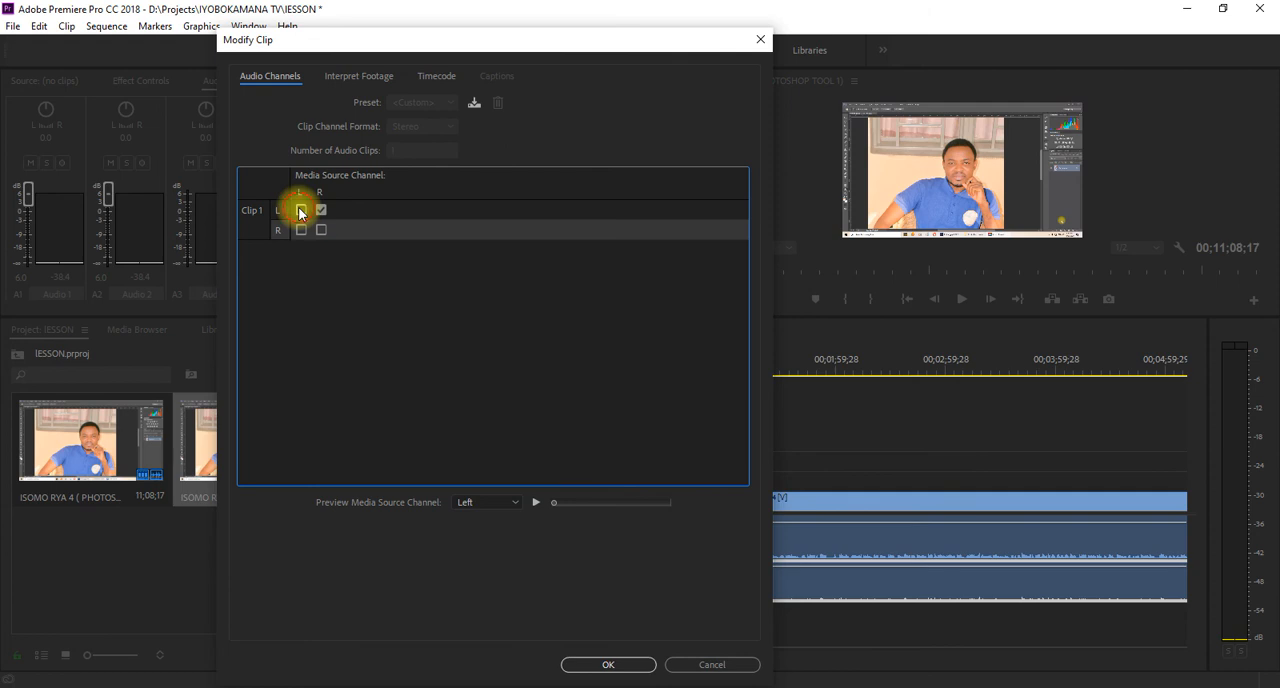
click(613, 664)
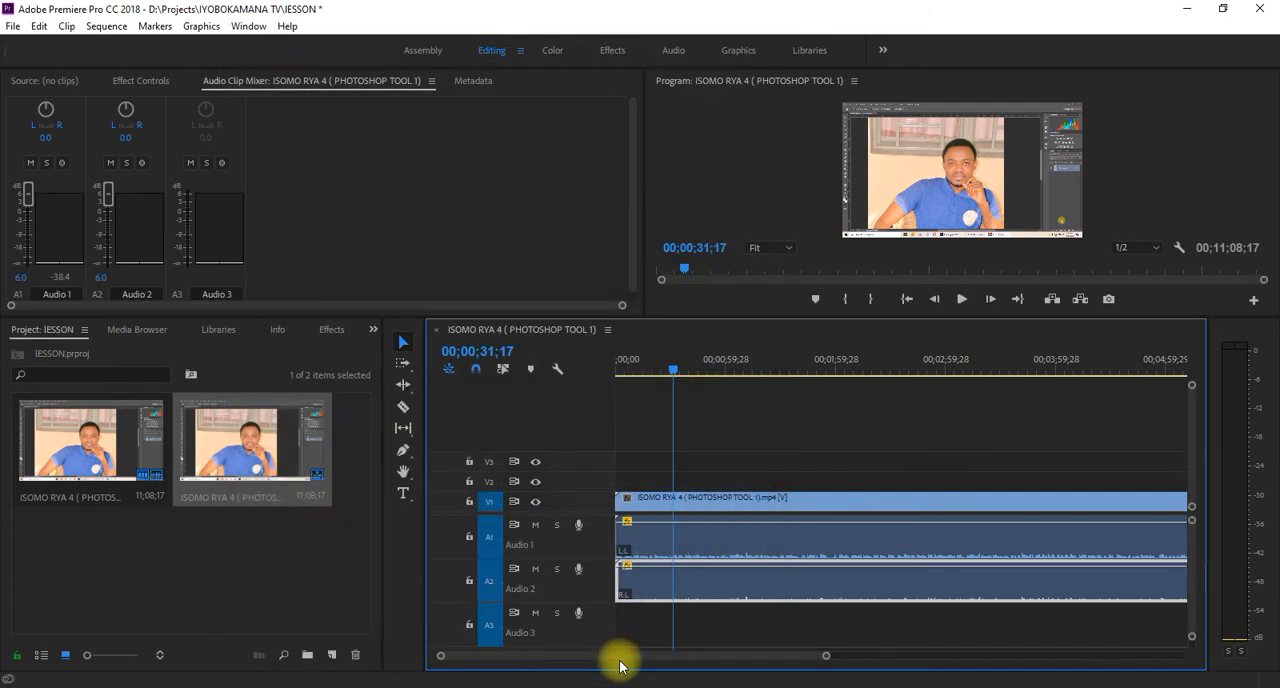
- Play the first seconds of the sequence from the start to check the changed channel source
drag(676, 364, 558, 386)
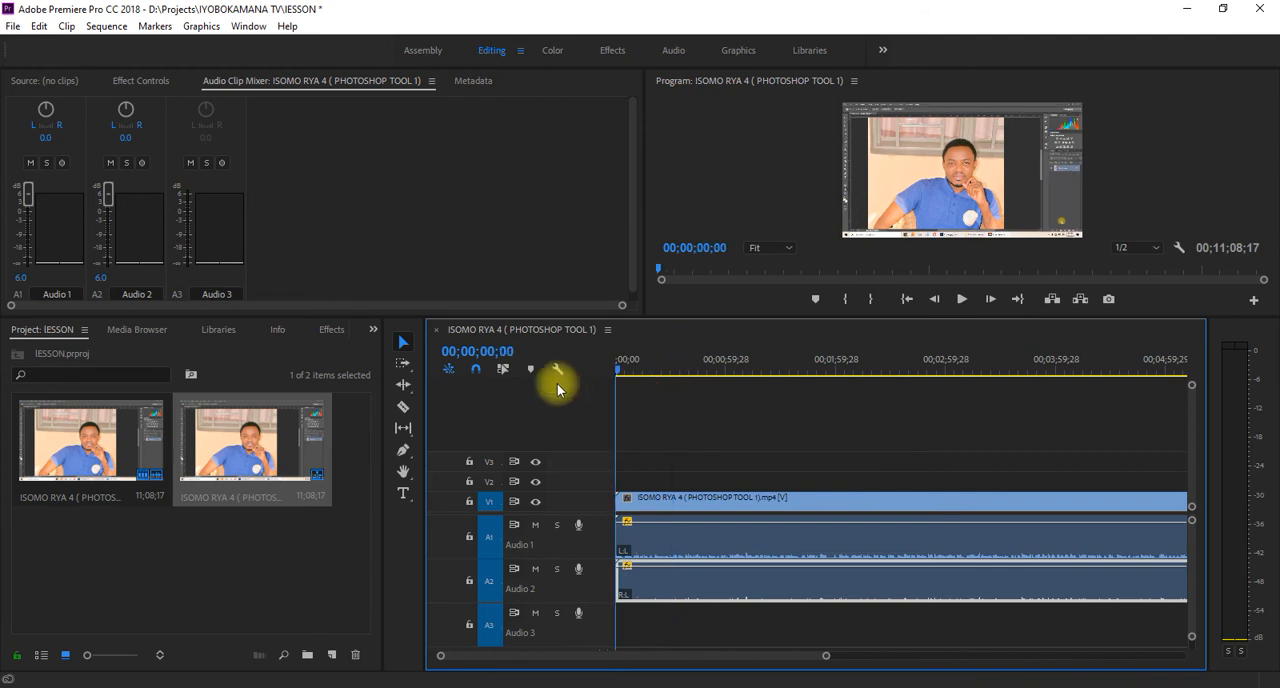
key(space)
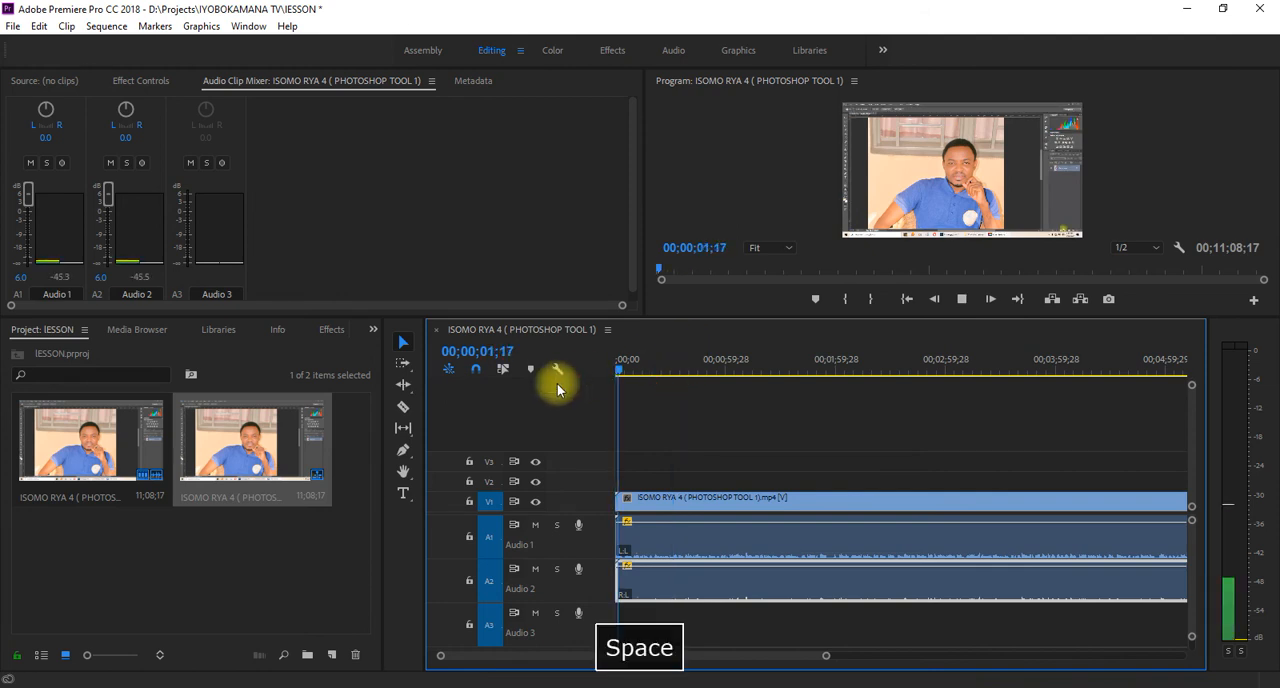
key(space)
key(space)
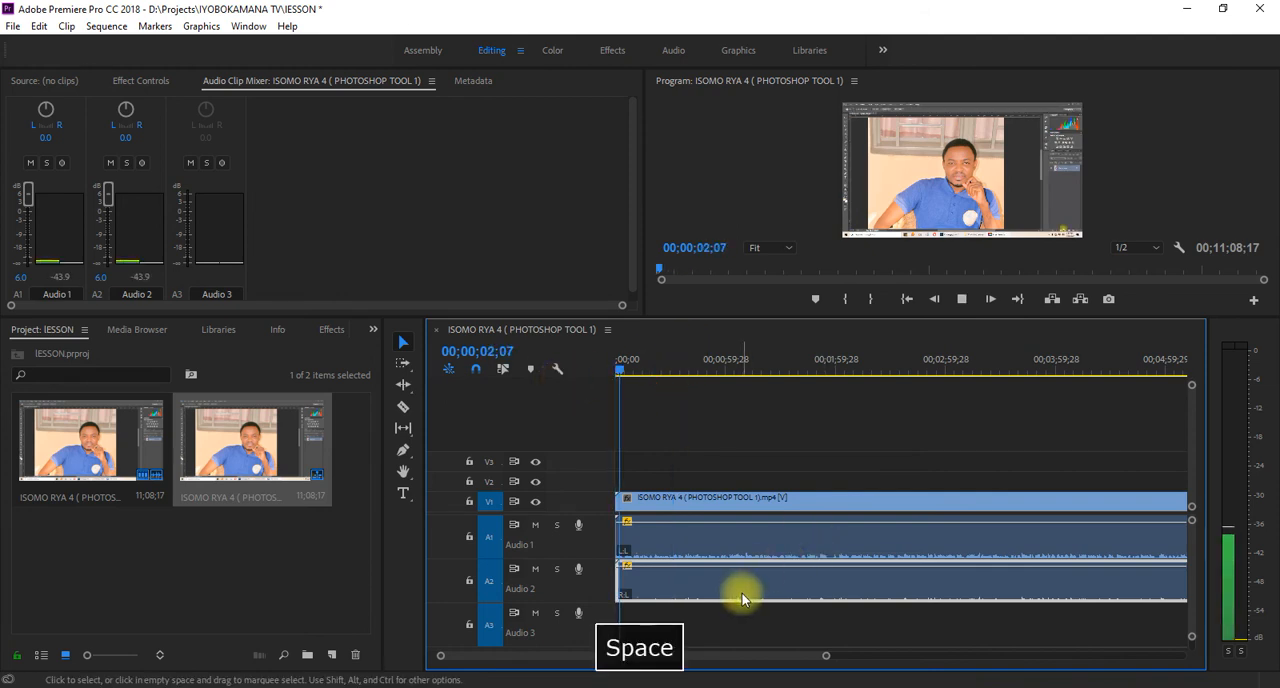
- Assign the left media source channel to the Audio 2 clip's right channel
right_click(742, 593)
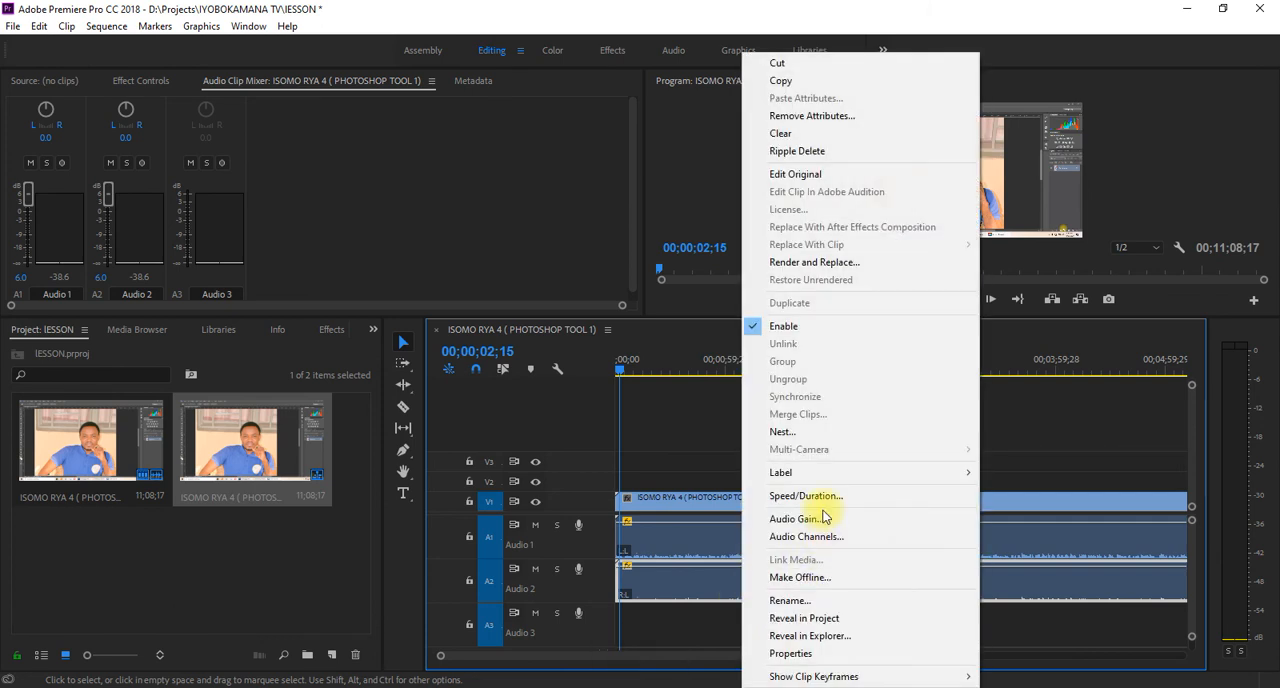
click(822, 541)
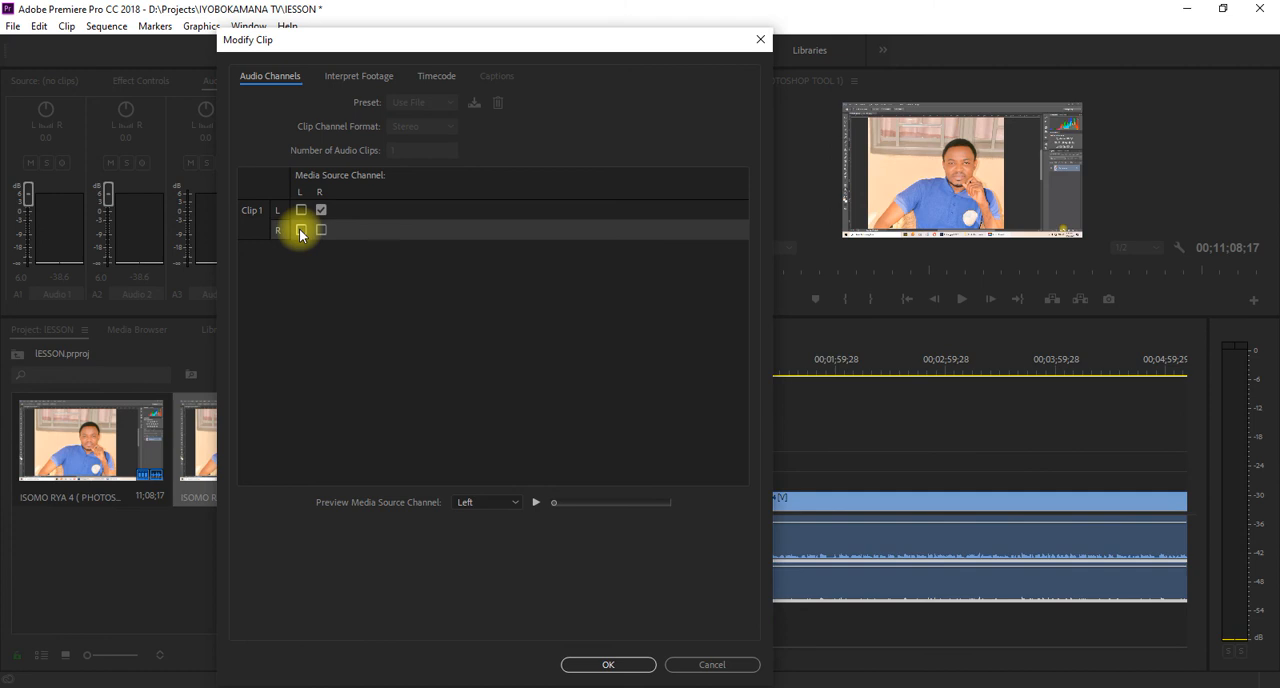
click(301, 231)
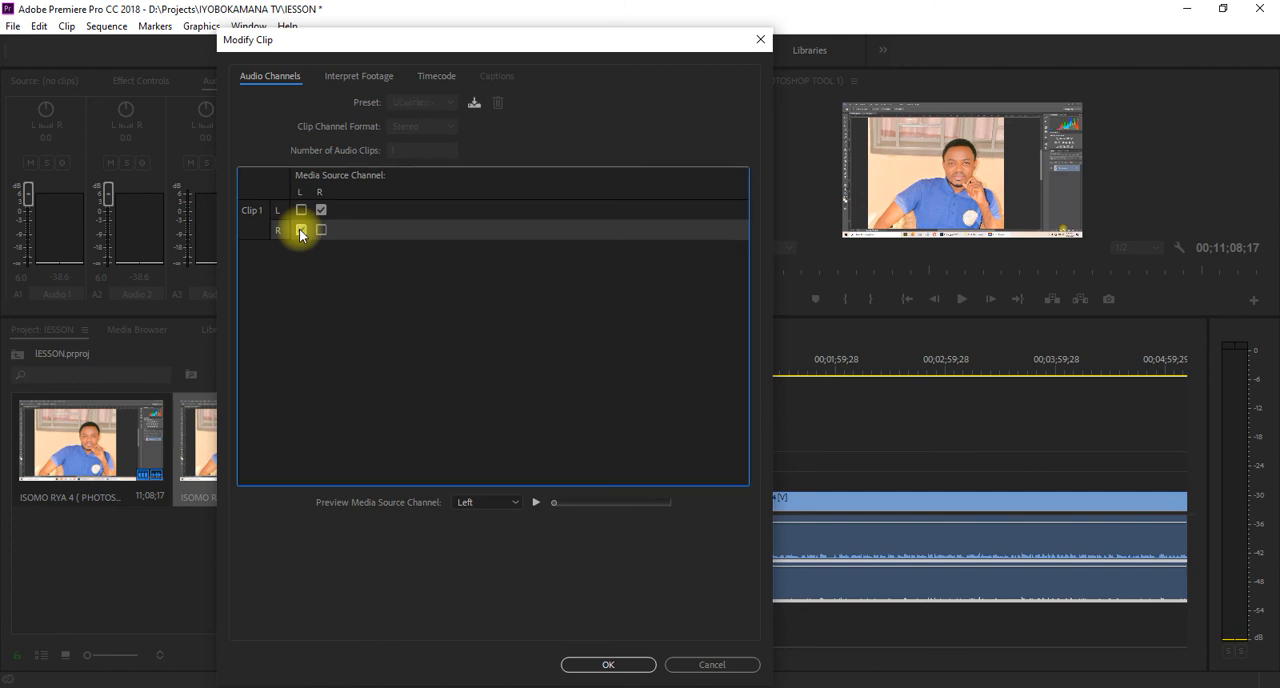
click(301, 231)
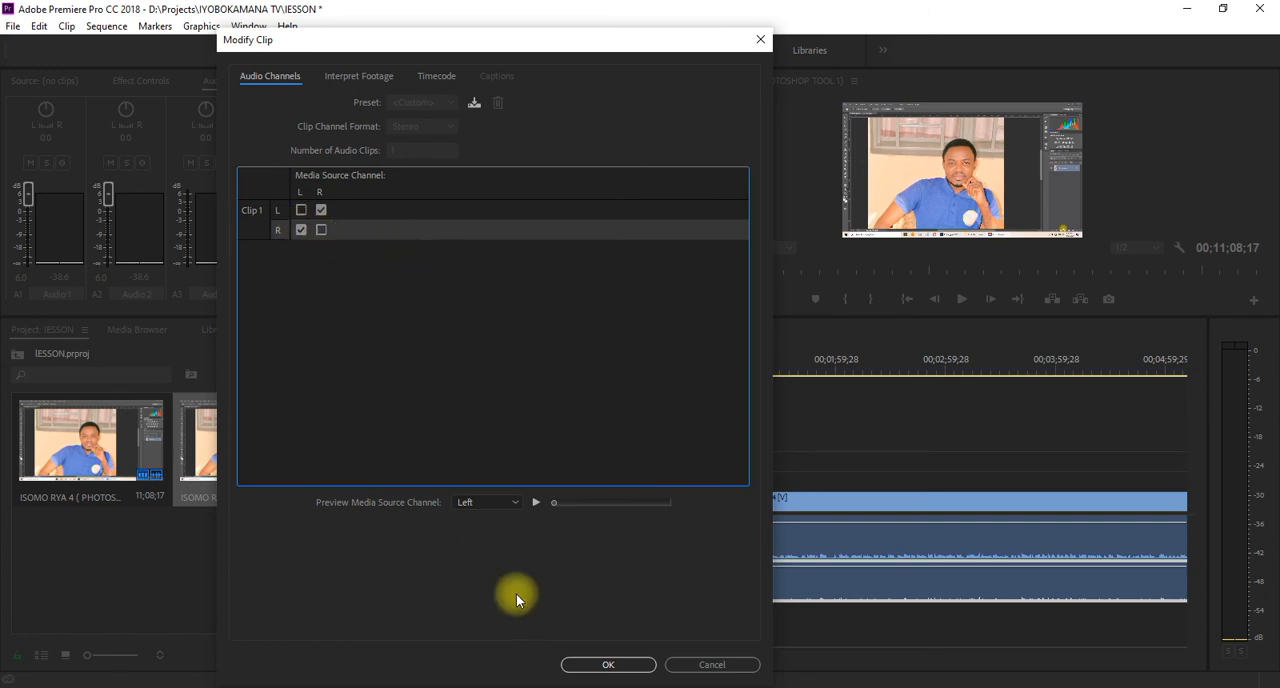
click(609, 664)
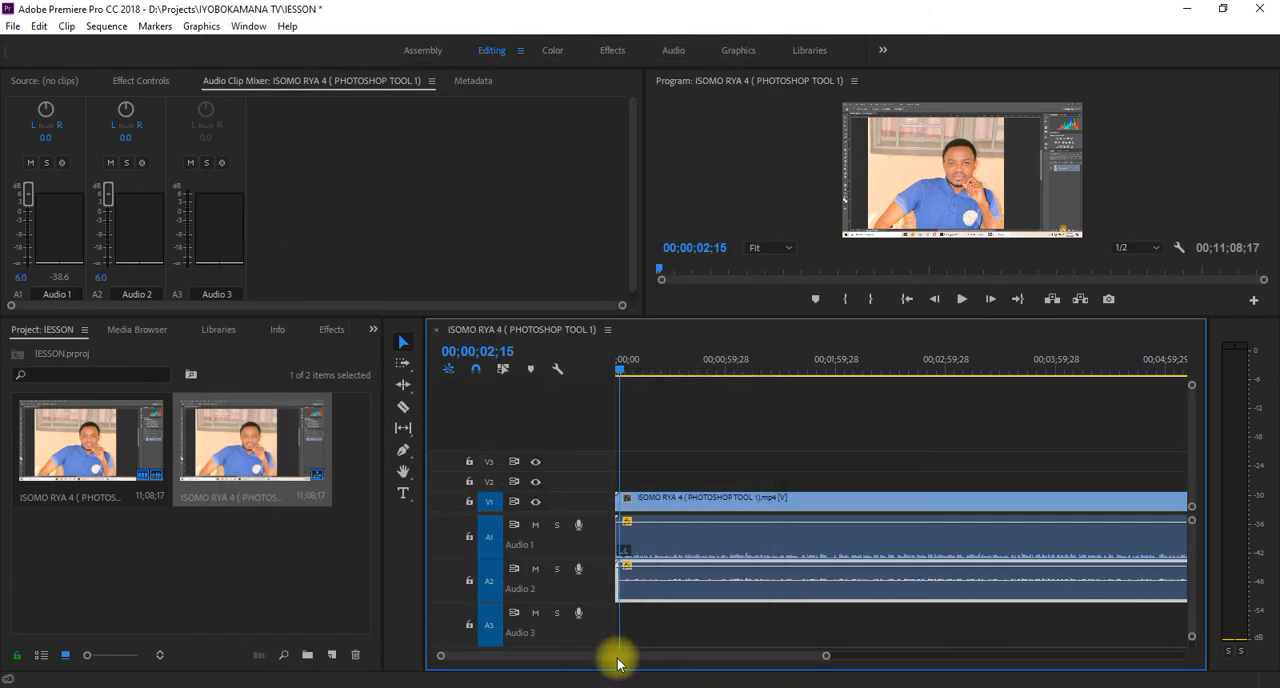
- During playback, lower the Audio 1 clip's volume line to -6.3 dB and raise it back to 6 dB
key(space)
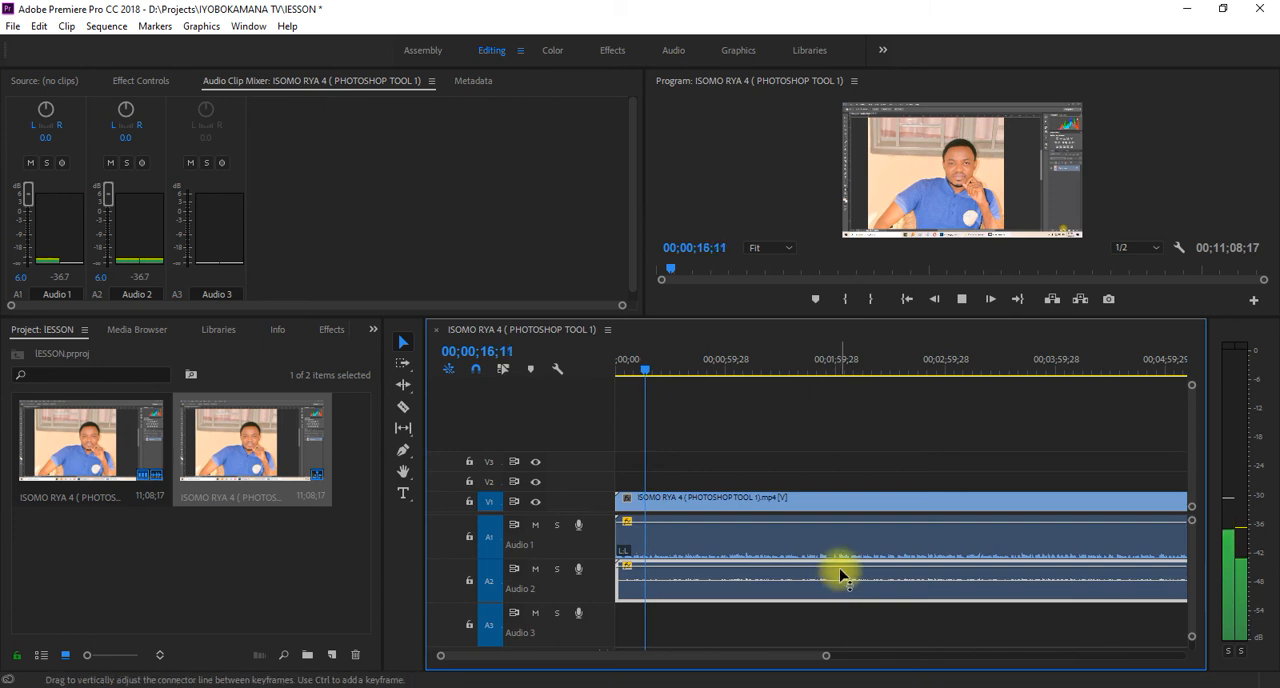
drag(842, 568, 838, 560)
click(852, 520)
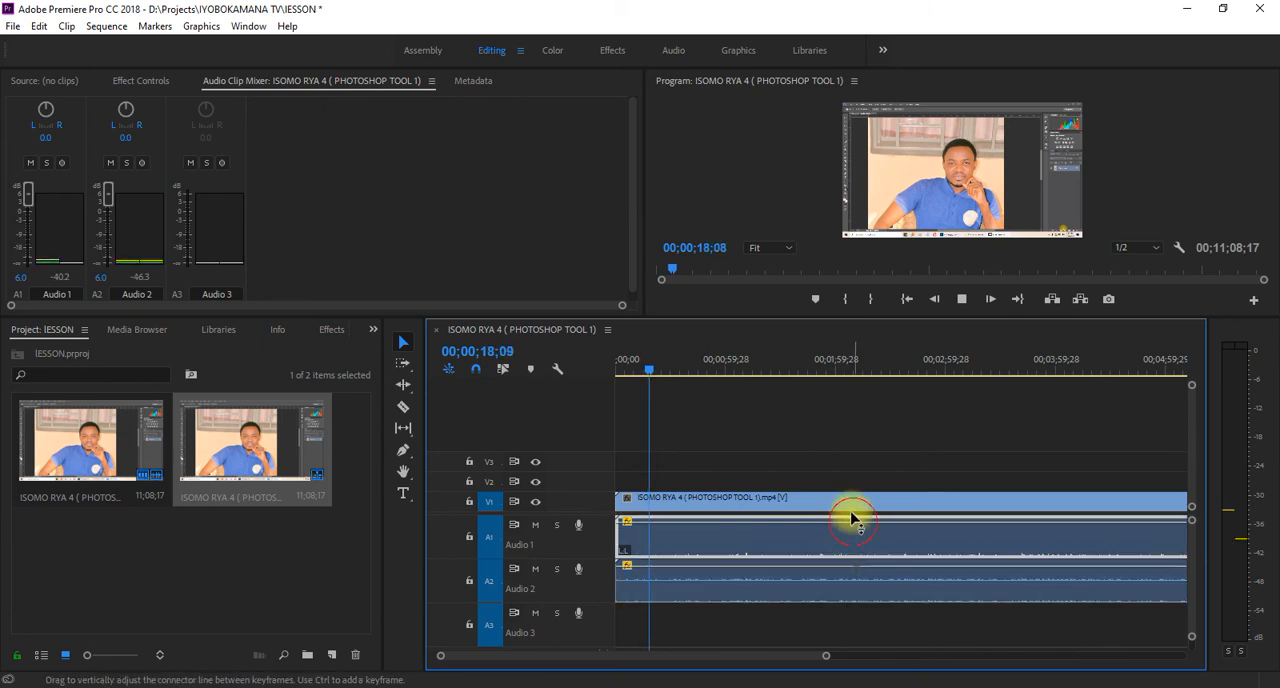
drag(852, 519, 857, 548)
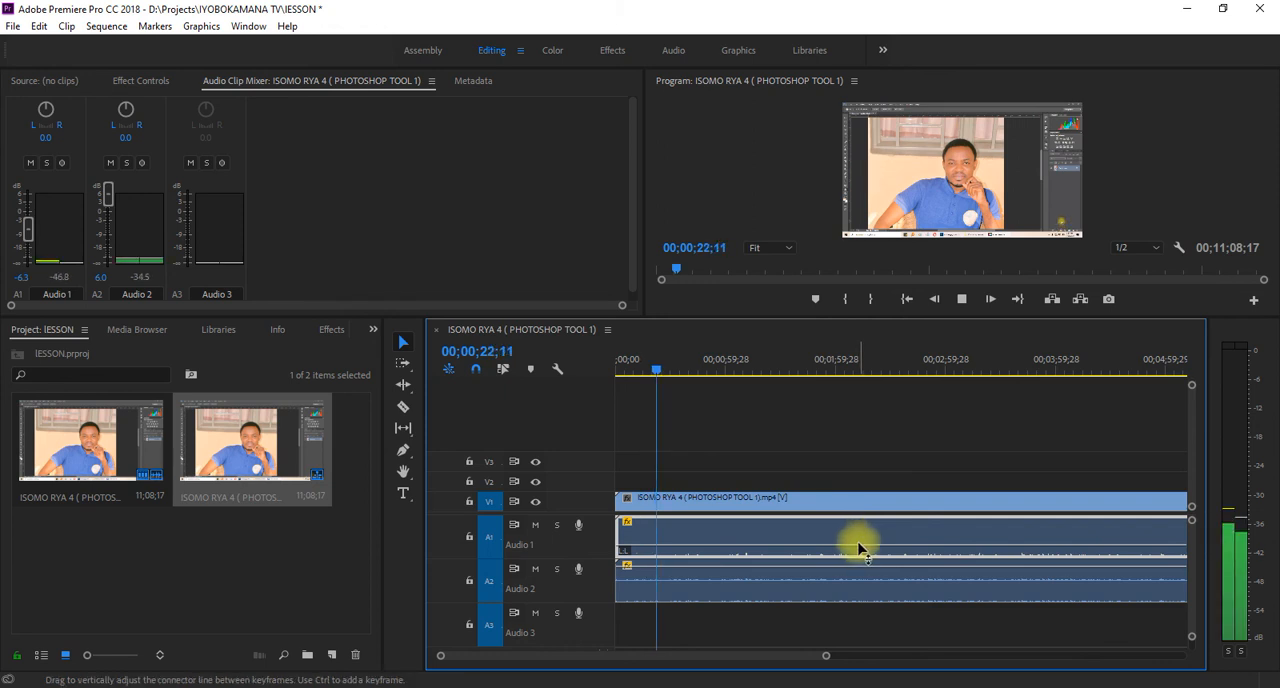
drag(857, 546, 860, 522)
key(space)
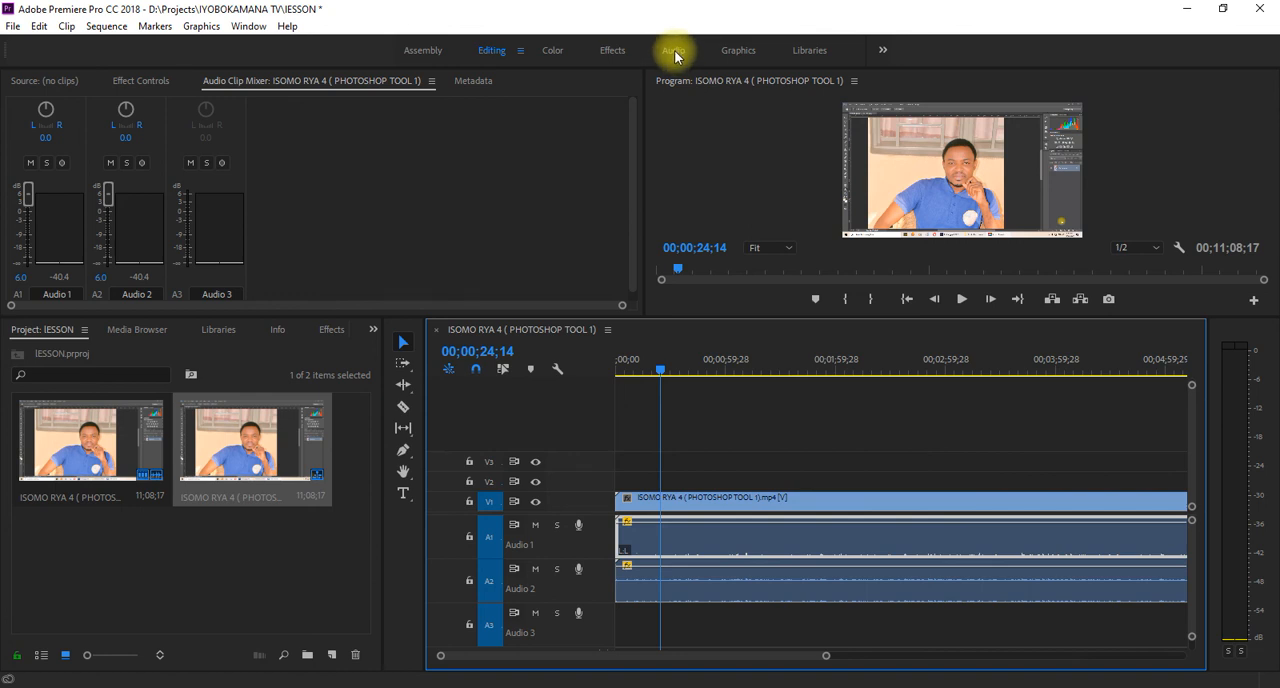
- Show the effect controls of the Audio 2 clip and return the playhead to the start of the sequence
click(127, 90)
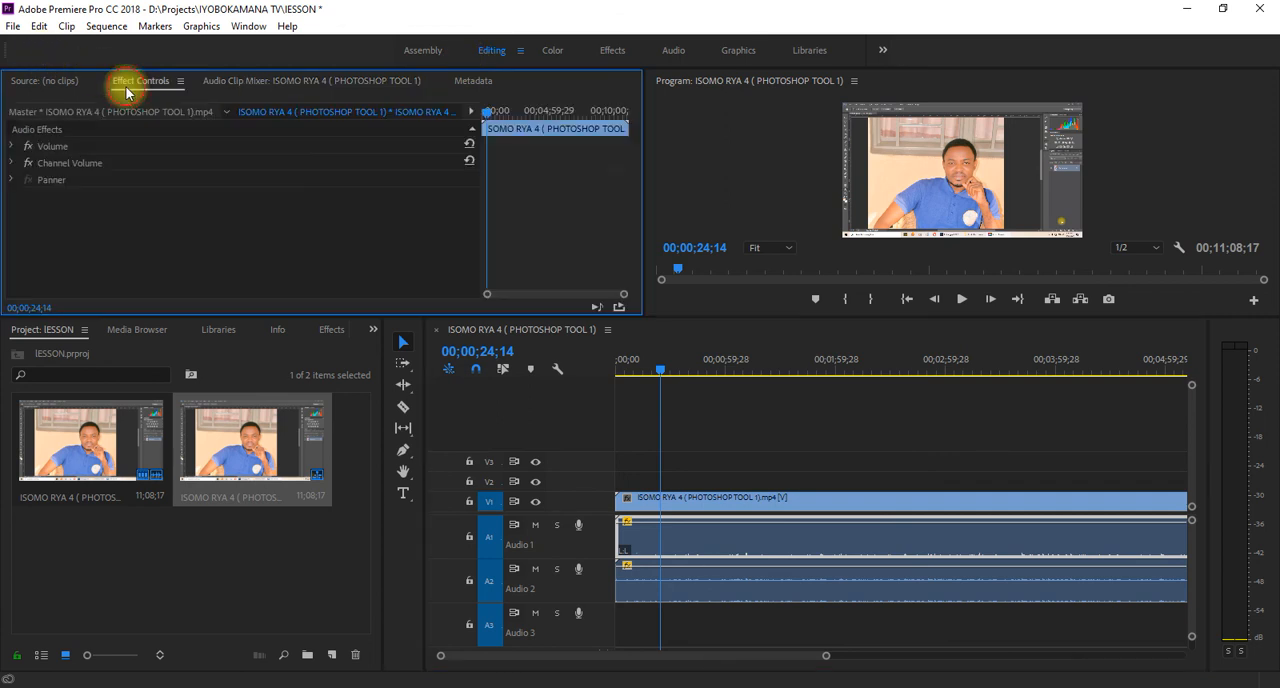
click(870, 575)
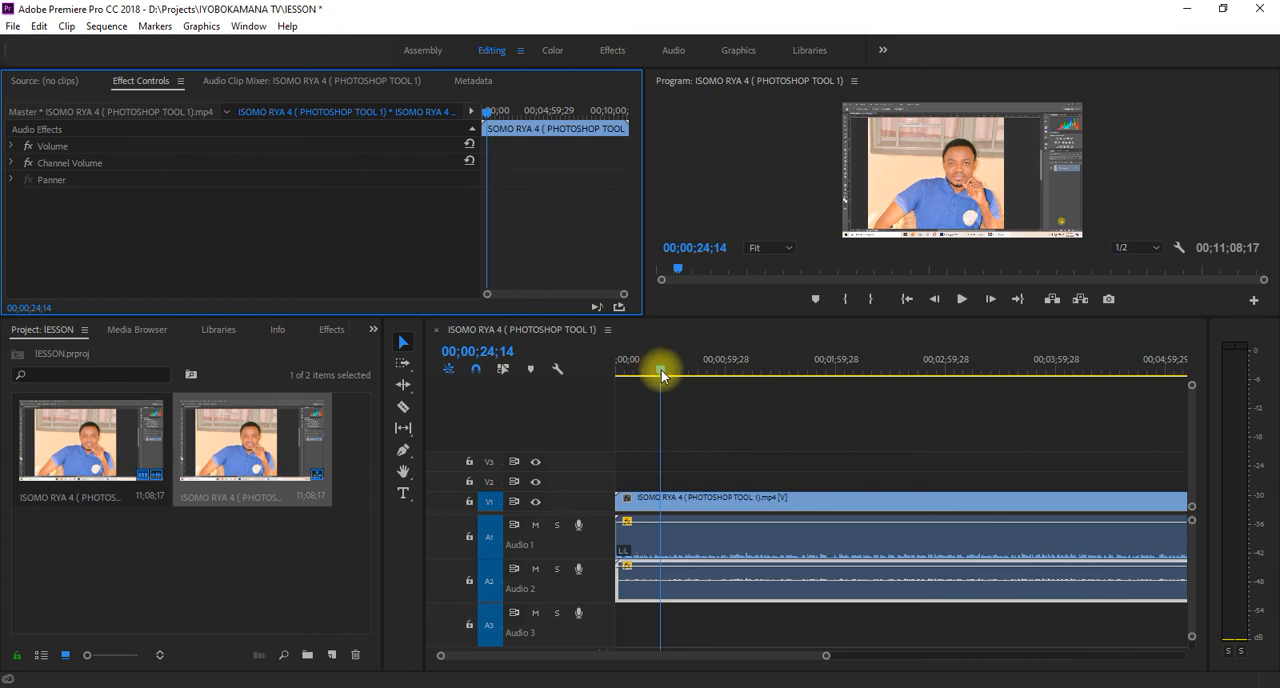
drag(660, 367, 580, 380)
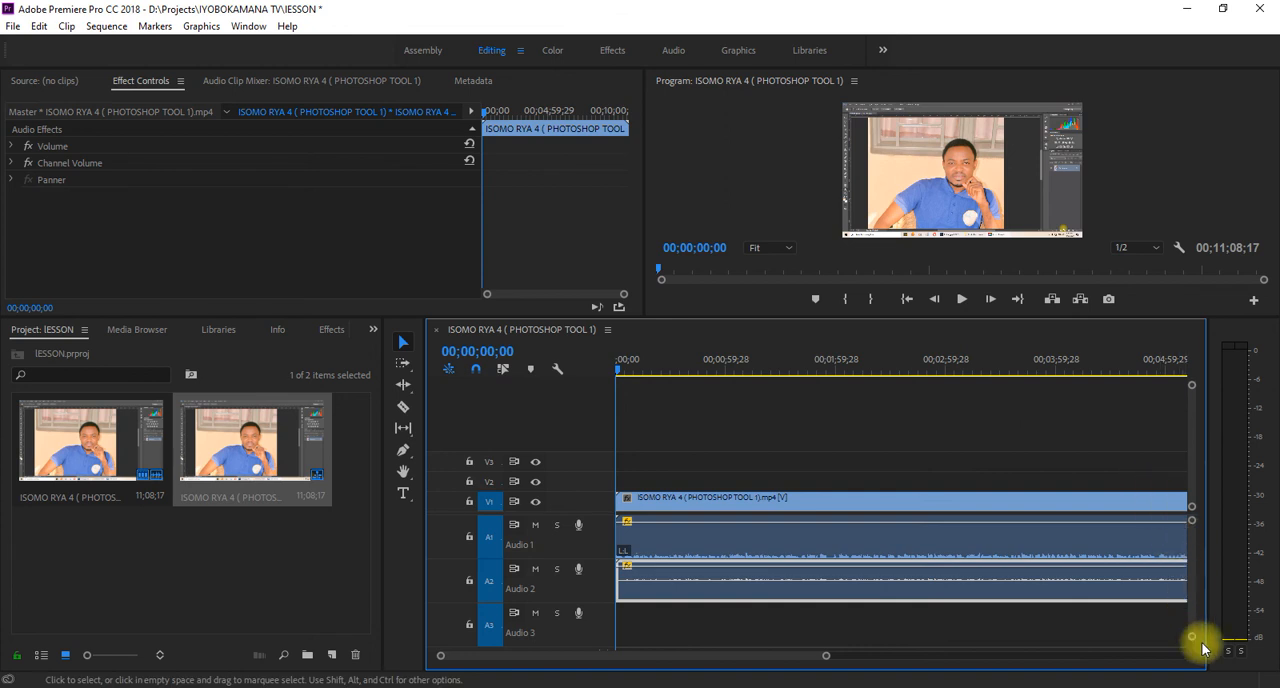
- Collapse the audio tracks to minimum height and zoom the timeline out to show the entire sequence
mouse_move(1190, 641)
mouse_down()
mouse_move(1188, 630)
mouse_move(1196, 650)
mouse_up()
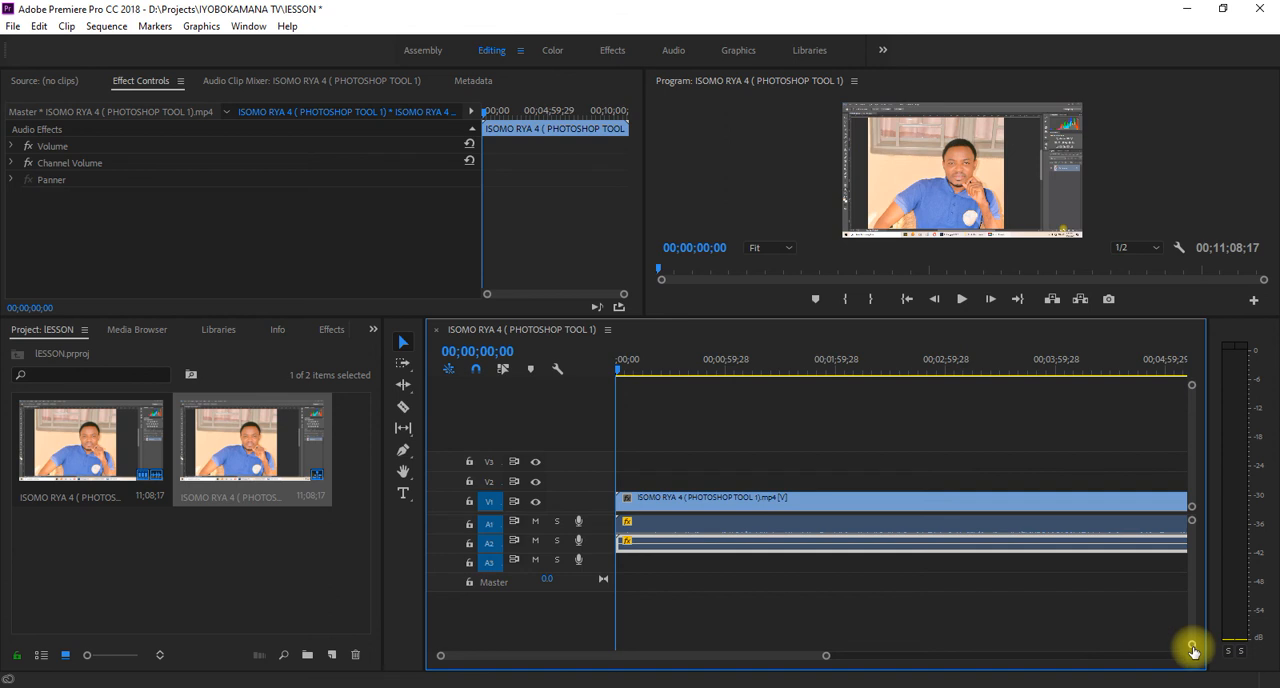
drag(1192, 650, 1194, 655)
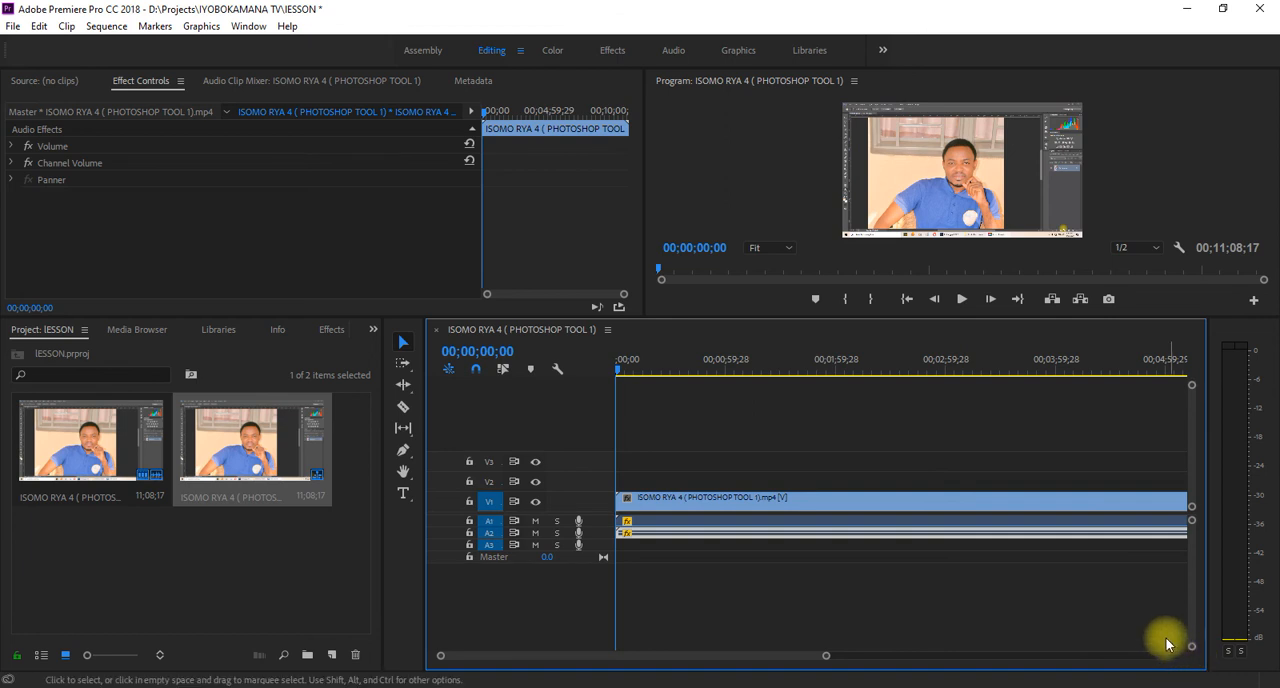
drag(826, 655, 1060, 660)
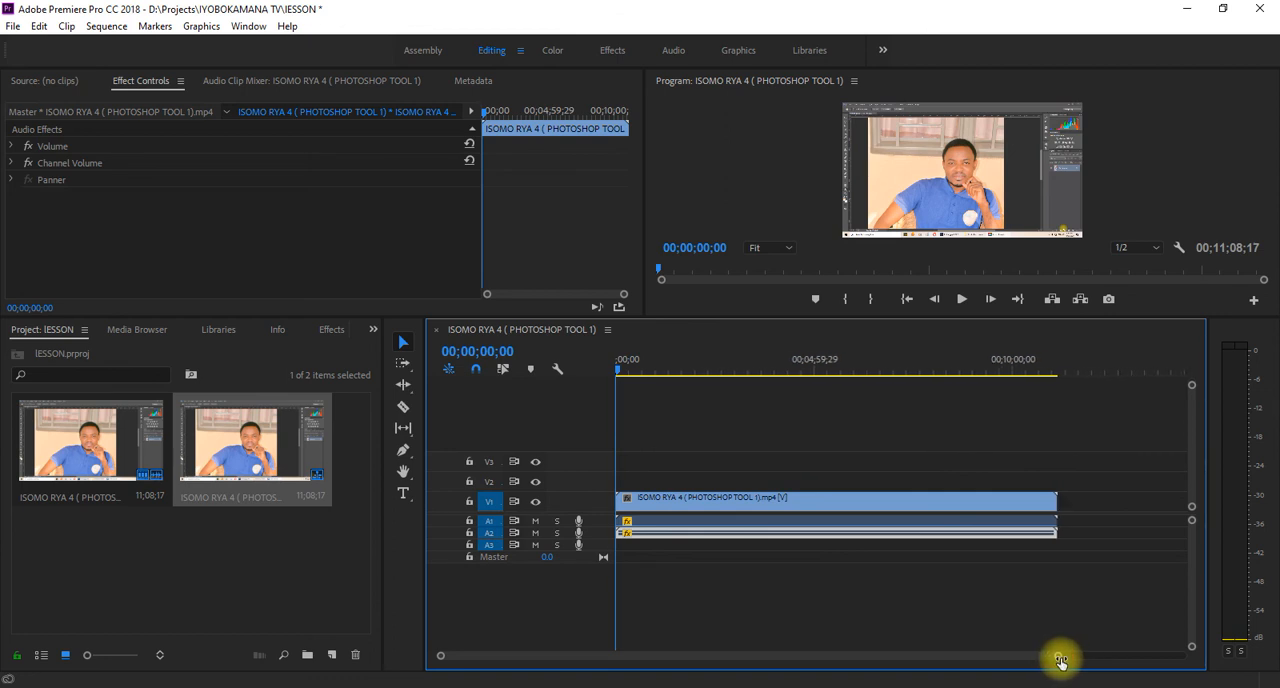